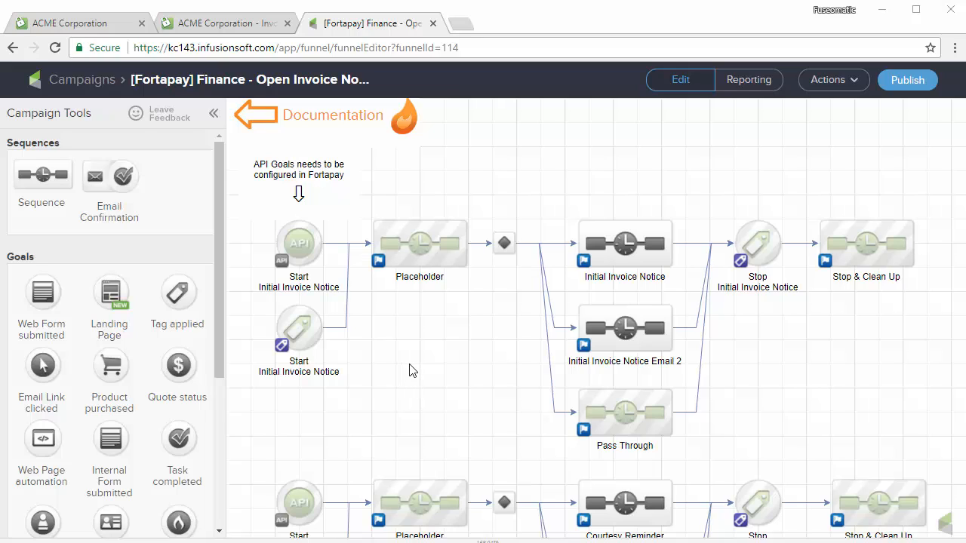
- Open Fortapay's Billing Automation rules and edit the Initial Invoice Notice rule
click(89, 21)
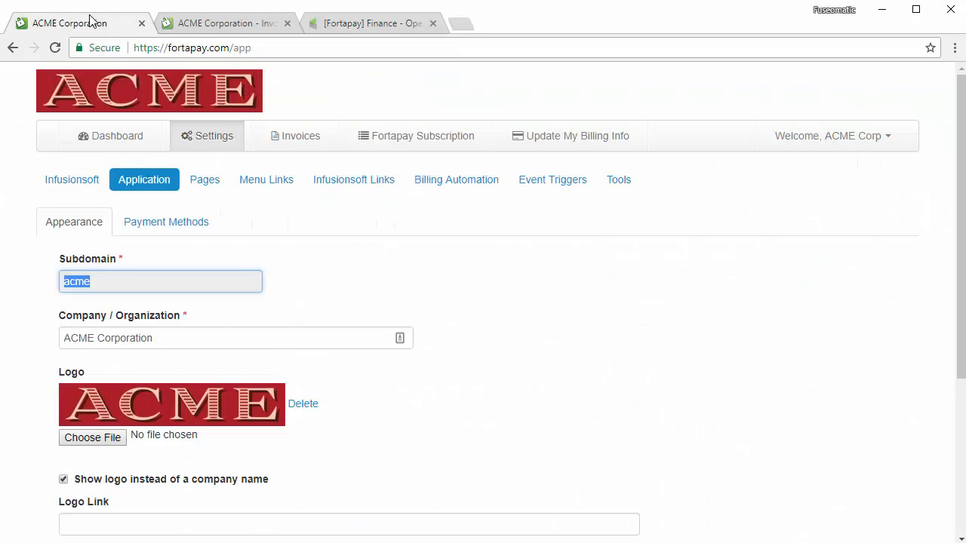
click(457, 180)
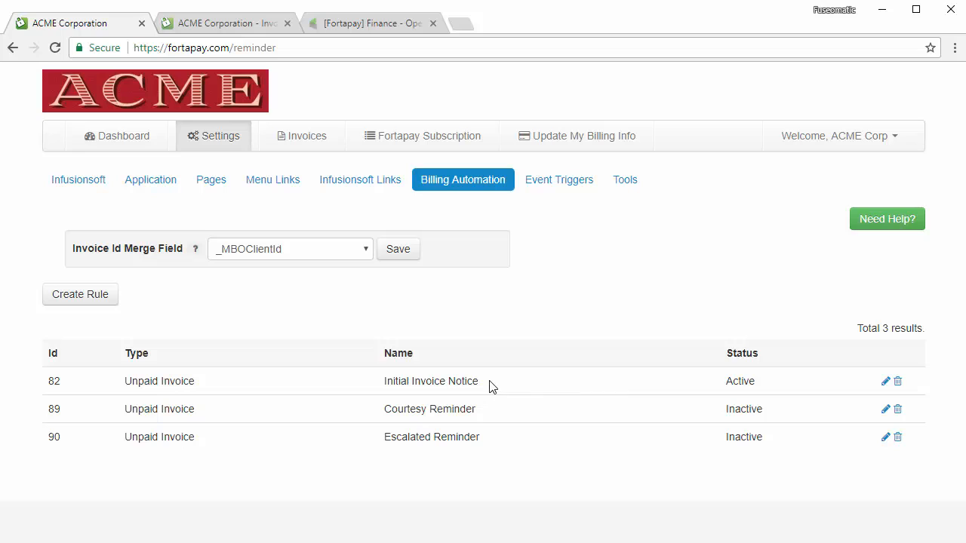
click(886, 383)
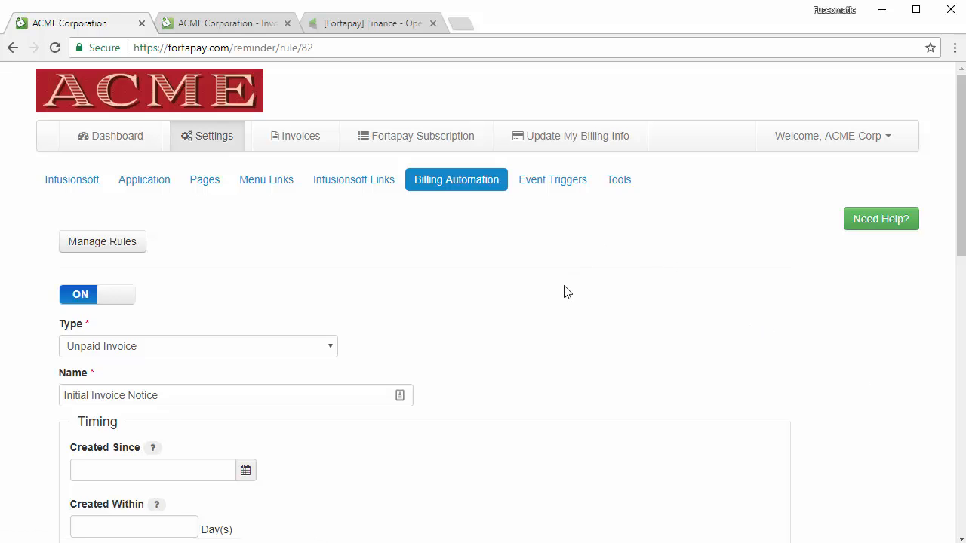
- Remove the Finance start tag from the Initial Invoice Notice rule's Apply Tag(s) and return to Infusionsoft
scroll(566, 296, down, 2)
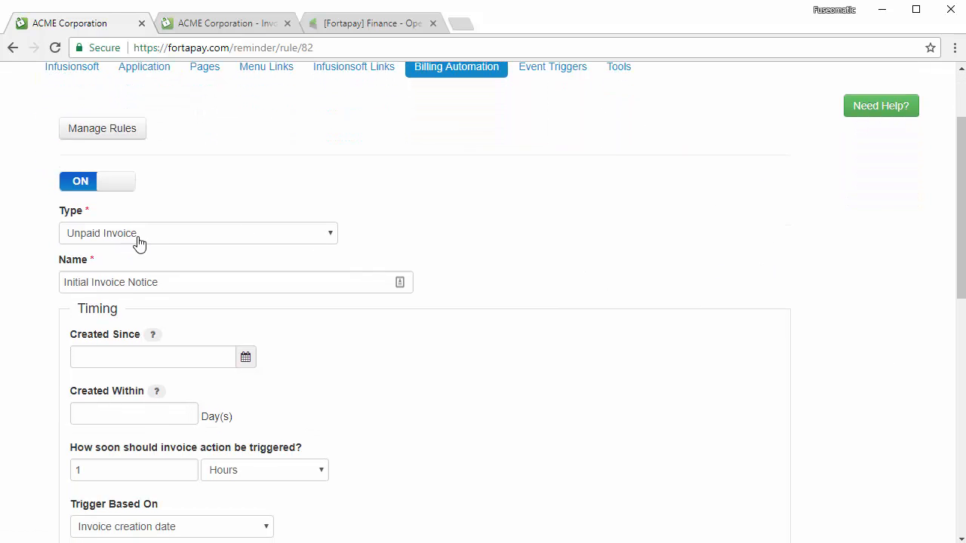
click(187, 282)
scroll(652, 280, down, 3)
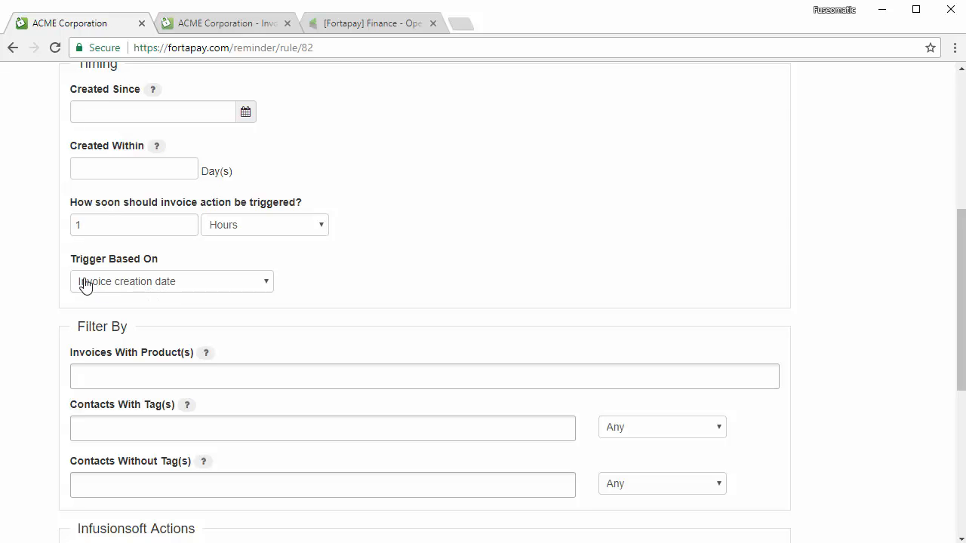
scroll(83, 295, down, 3)
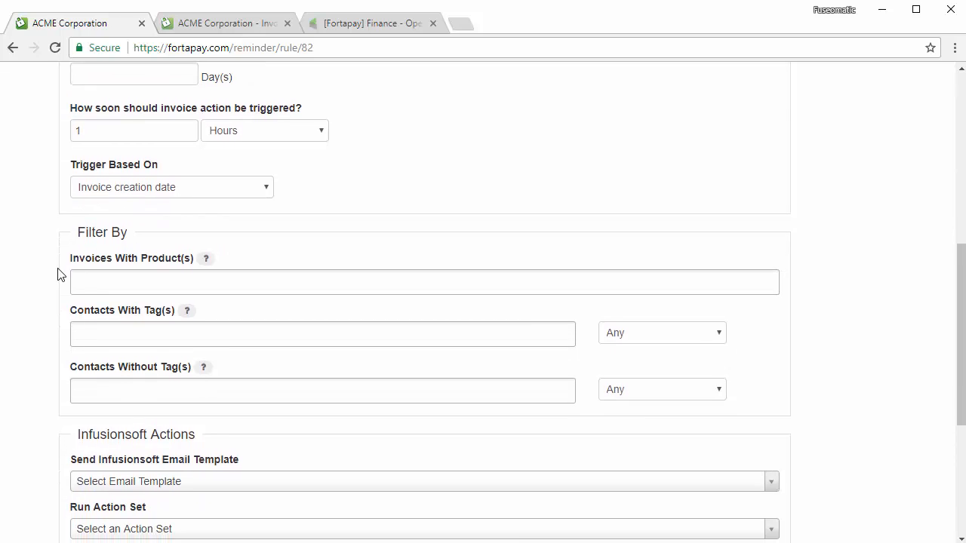
scroll(53, 260, down, 3)
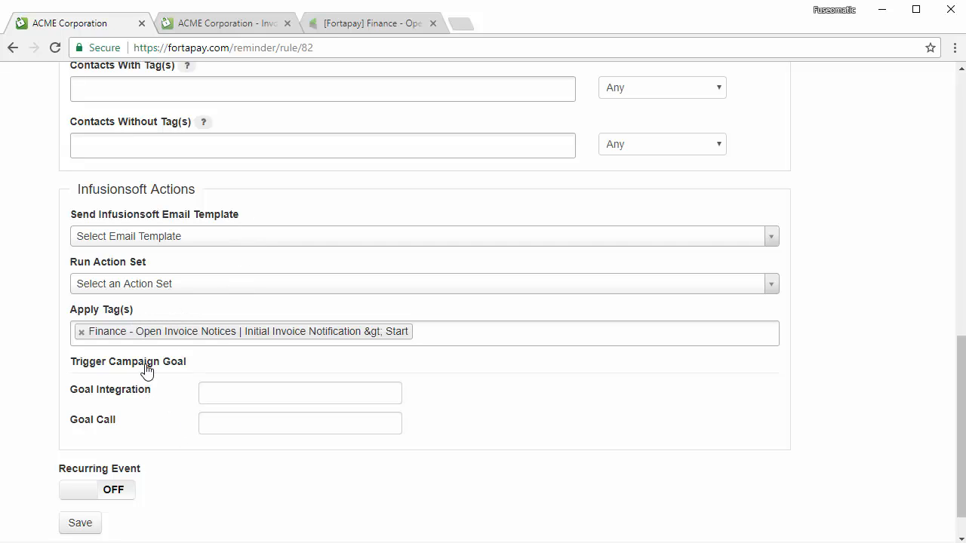
click(81, 333)
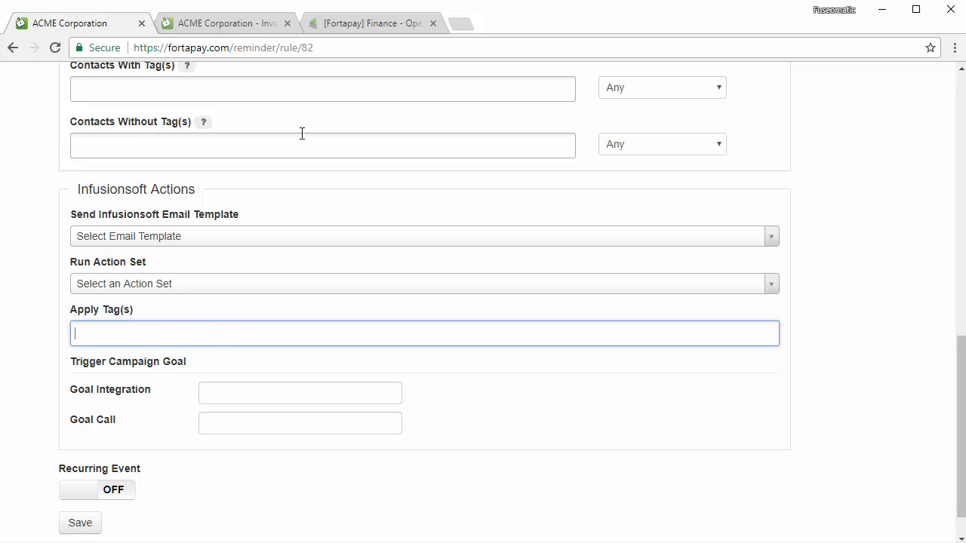
click(368, 27)
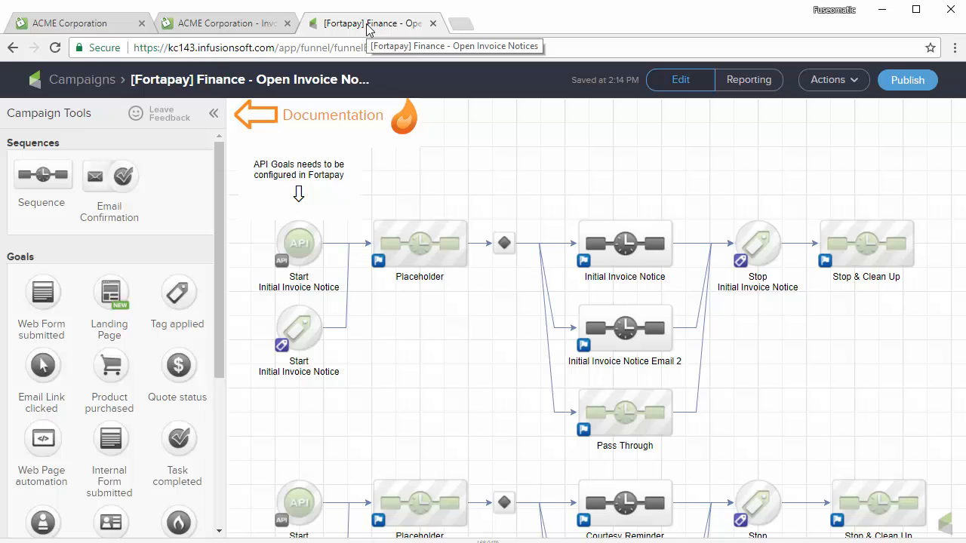
- Check the tag goal's trigger tag, then apply the Initial Invoice Notification start tag in Fortapay
double_click(302, 325)
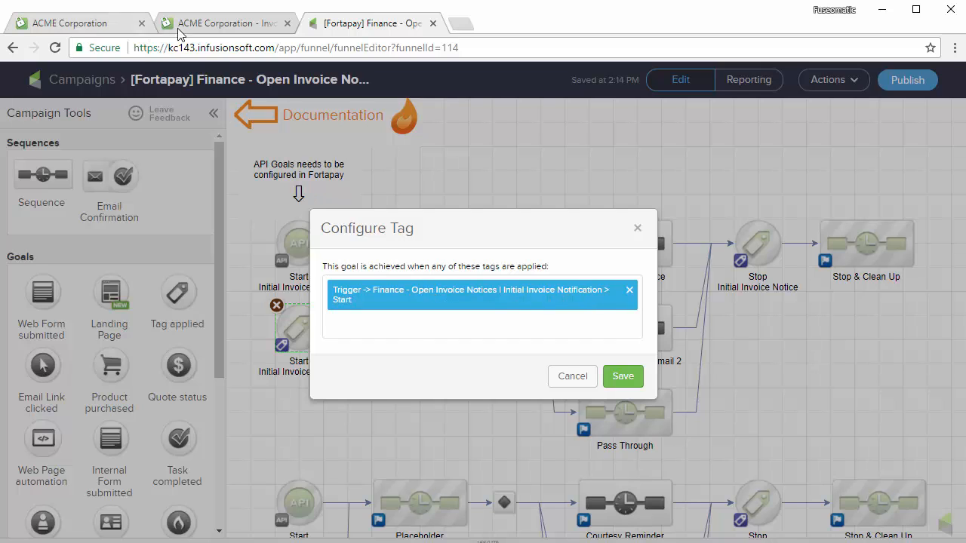
click(86, 24)
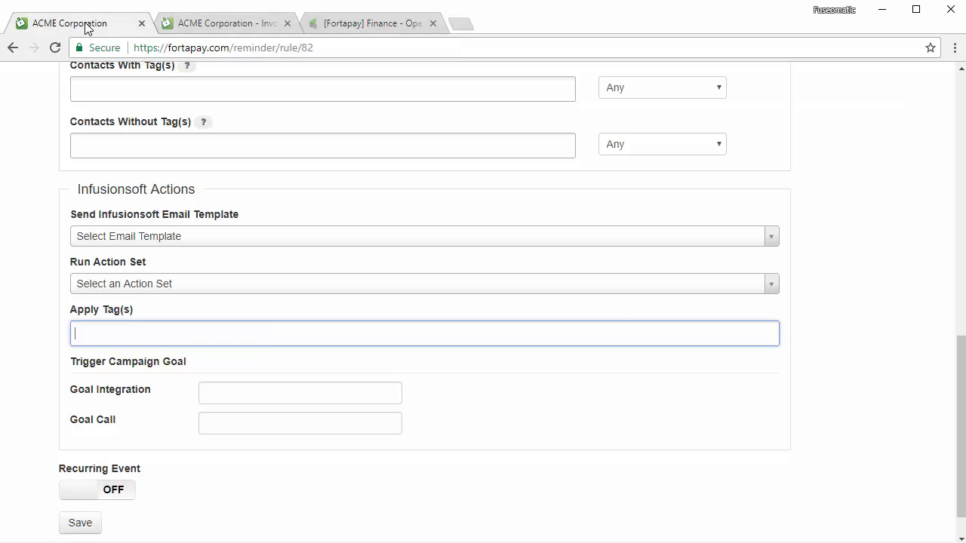
click(105, 335)
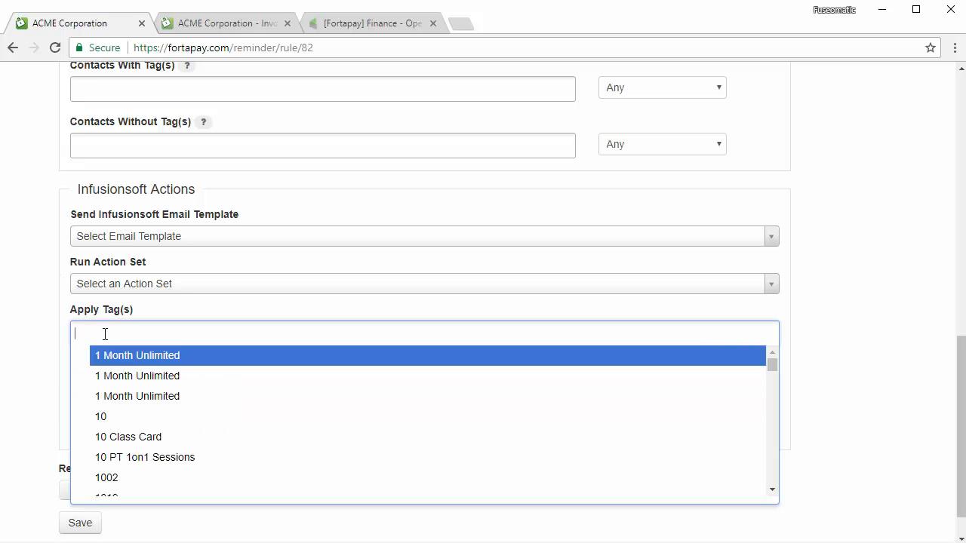
text(in)
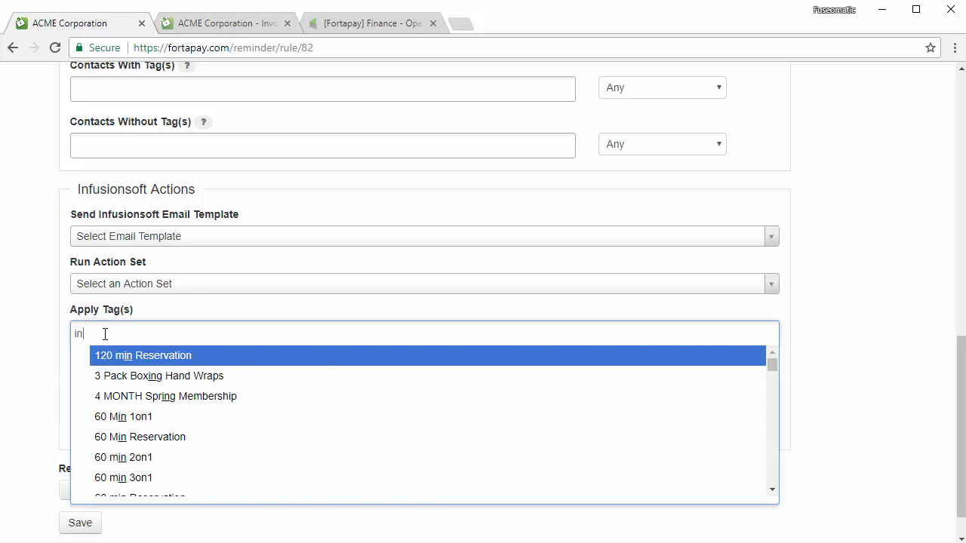
text(itial)
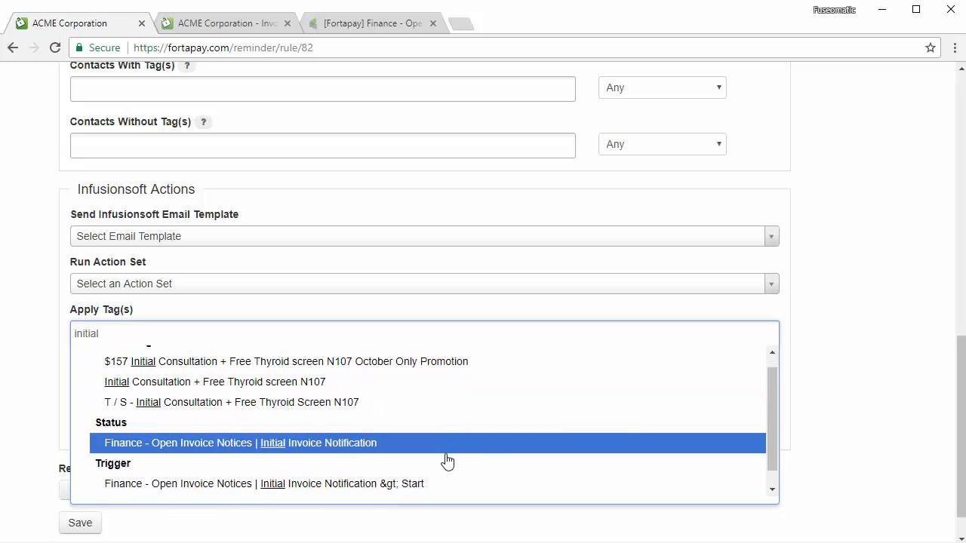
scroll(434, 461, down, 1)
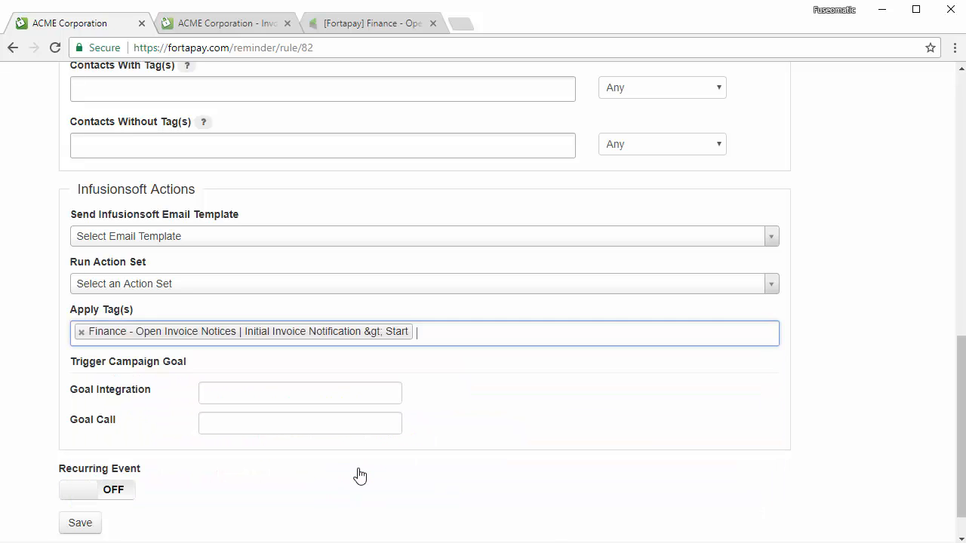
click(358, 468)
- Cancel the Infusionsoft Configure Tag dialog and go back to the Fortapay rule
click(385, 25)
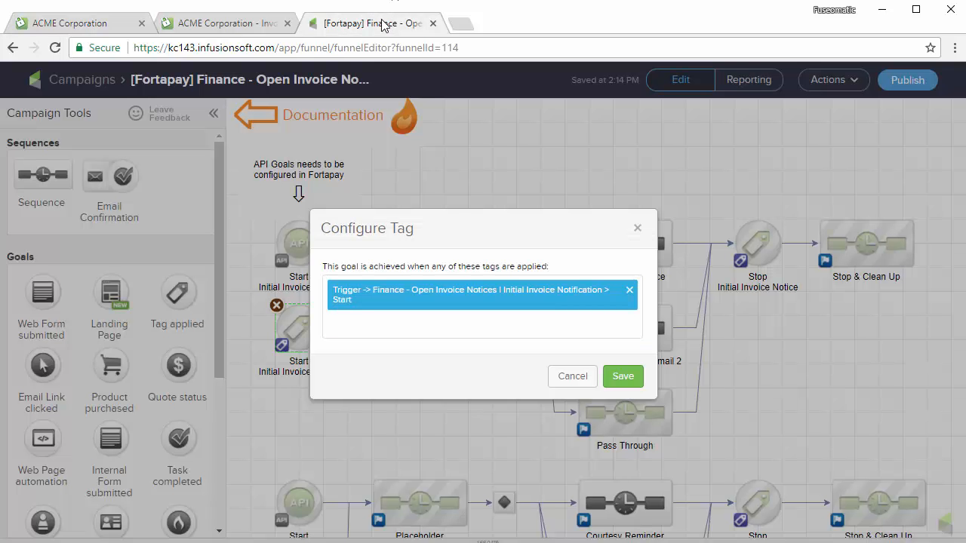
click(572, 376)
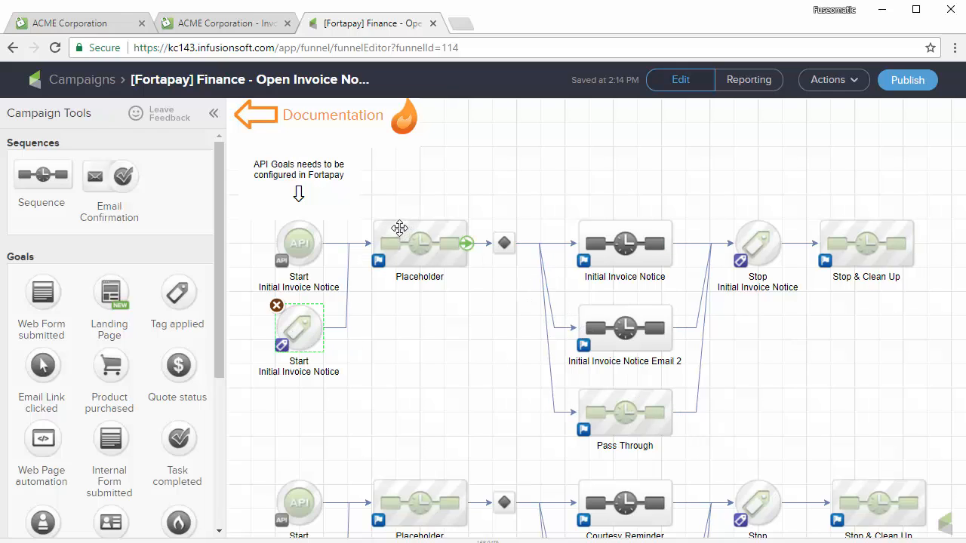
click(90, 23)
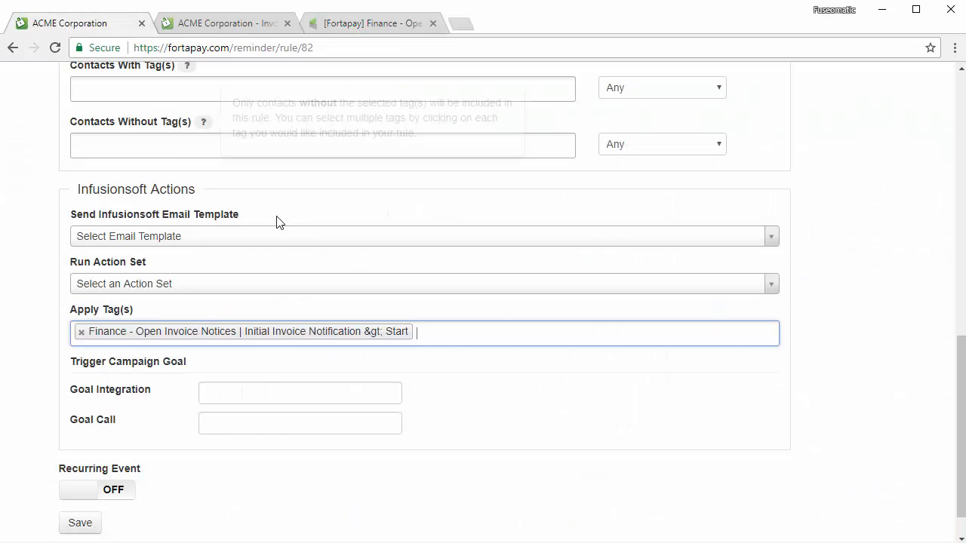
- Drop the start tag and paste the API goal's InitialInvoiceNotice call name into the rule's goal call
click(81, 332)
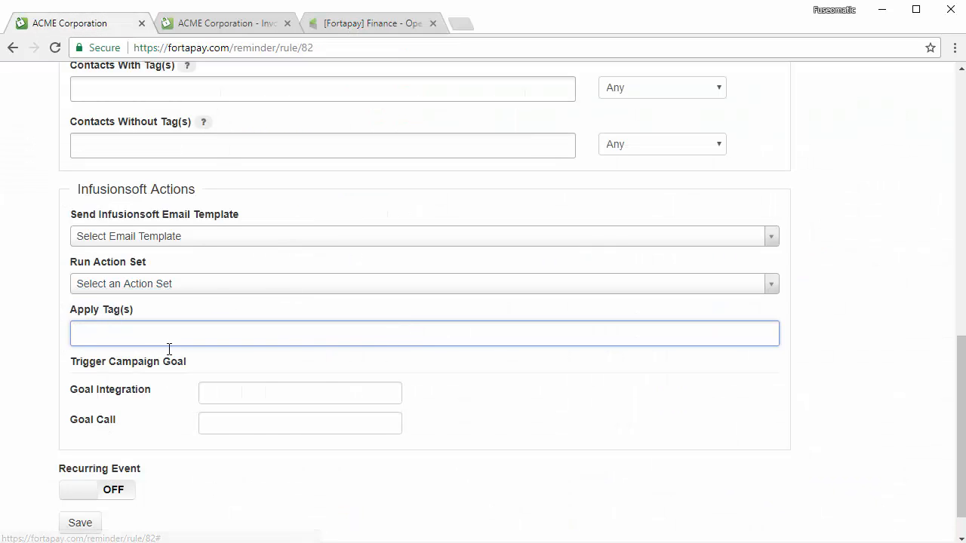
click(227, 386)
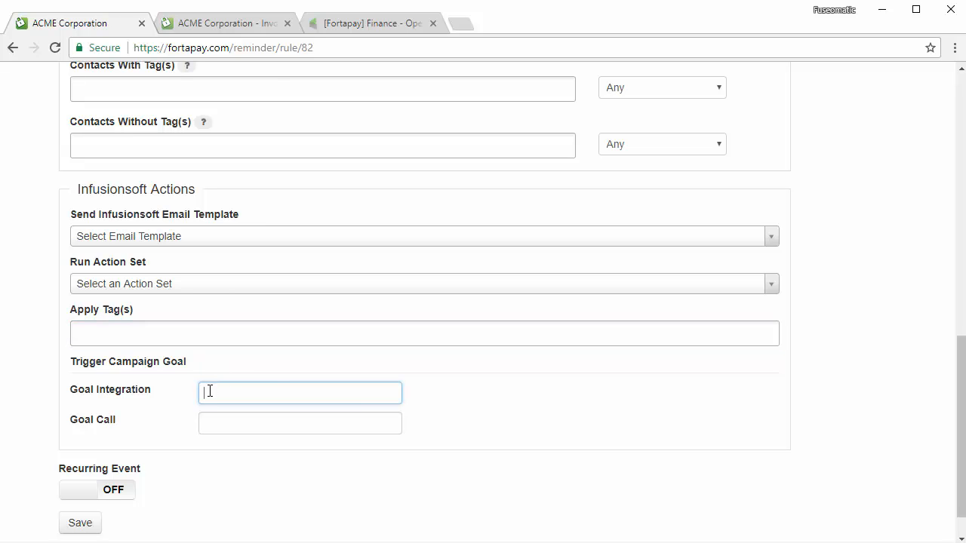
click(357, 27)
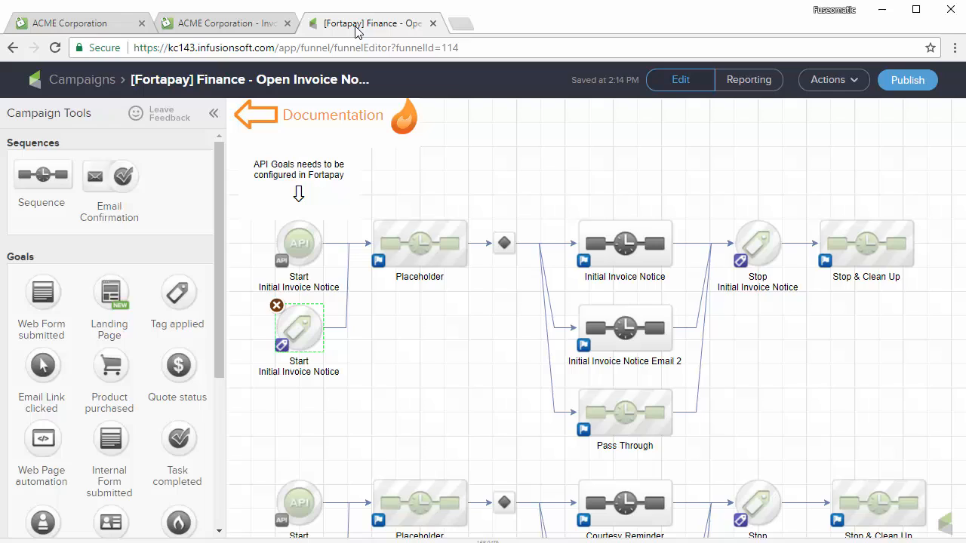
double_click(300, 242)
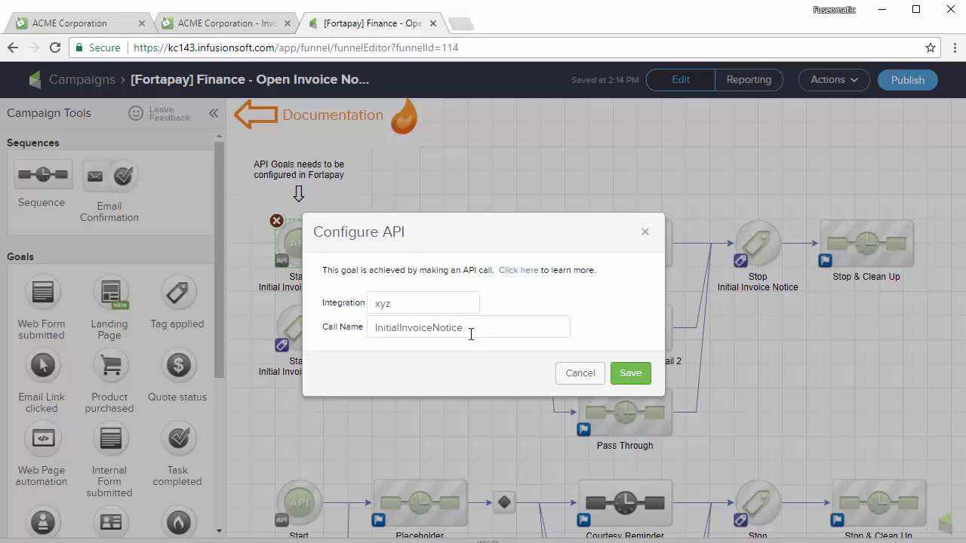
drag(476, 328, 372, 330)
key(ctrl+c)
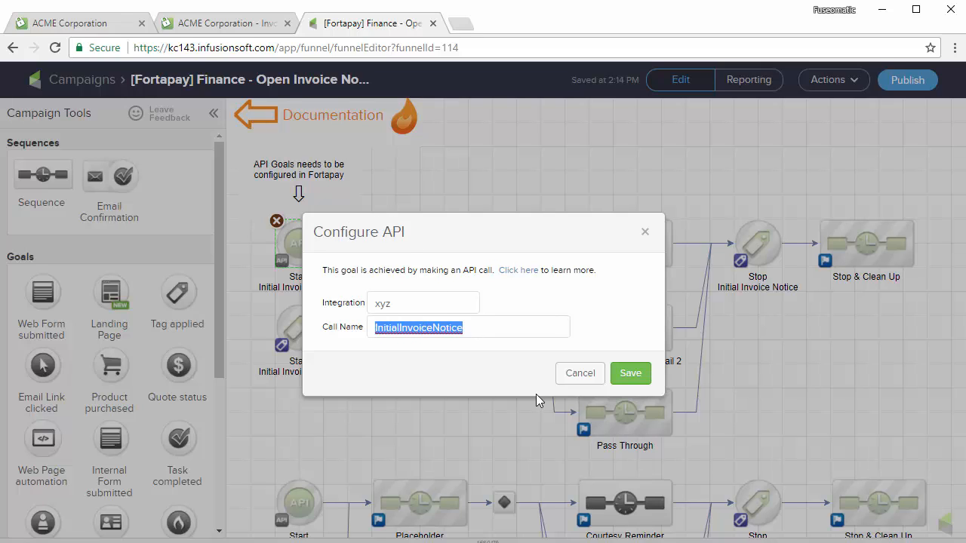
click(95, 23)
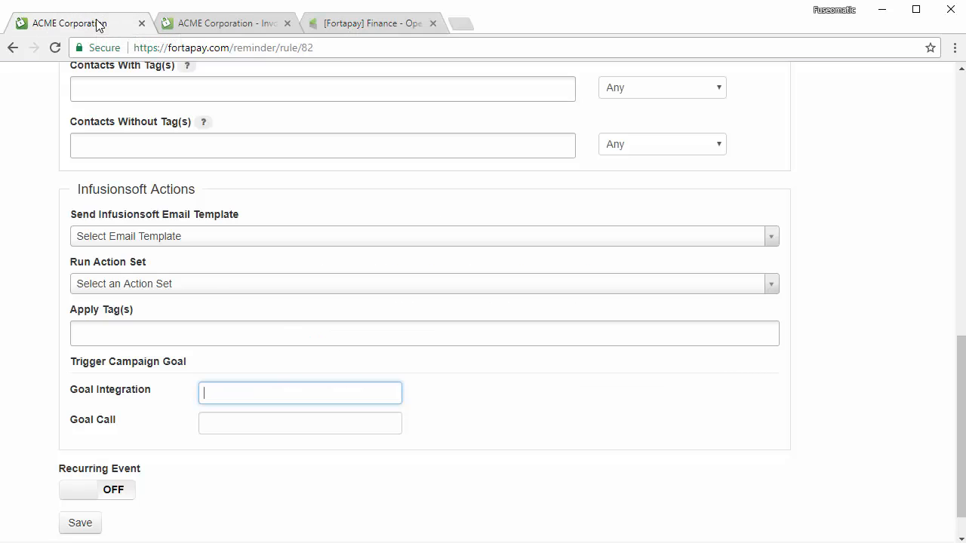
click(209, 423)
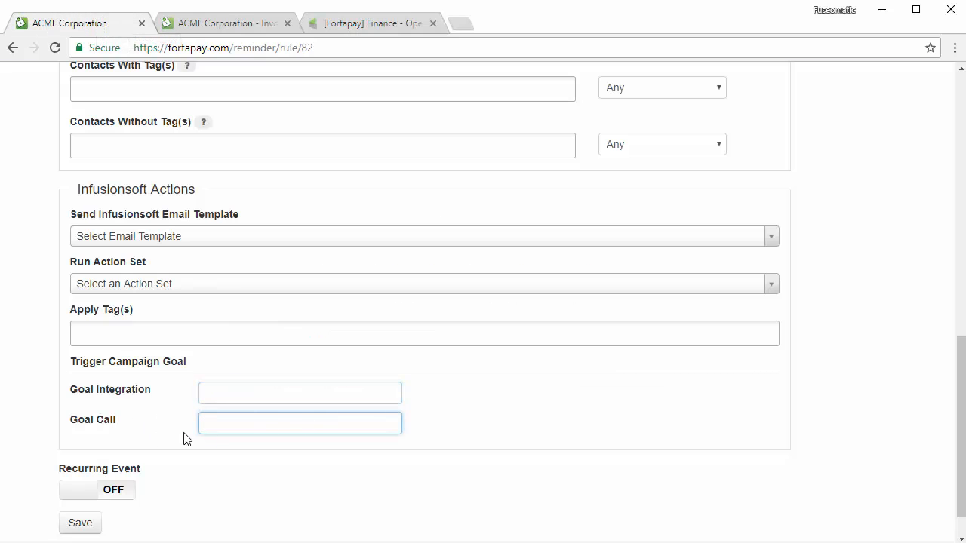
key(ctrl+v)
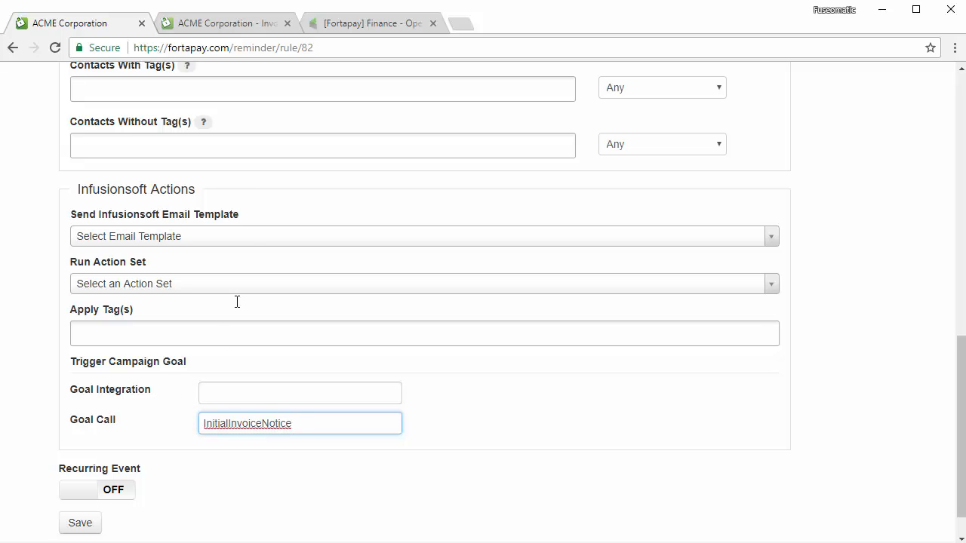
- Replace the API goal's xyz integration with the application name from the URL and save
click(343, 25)
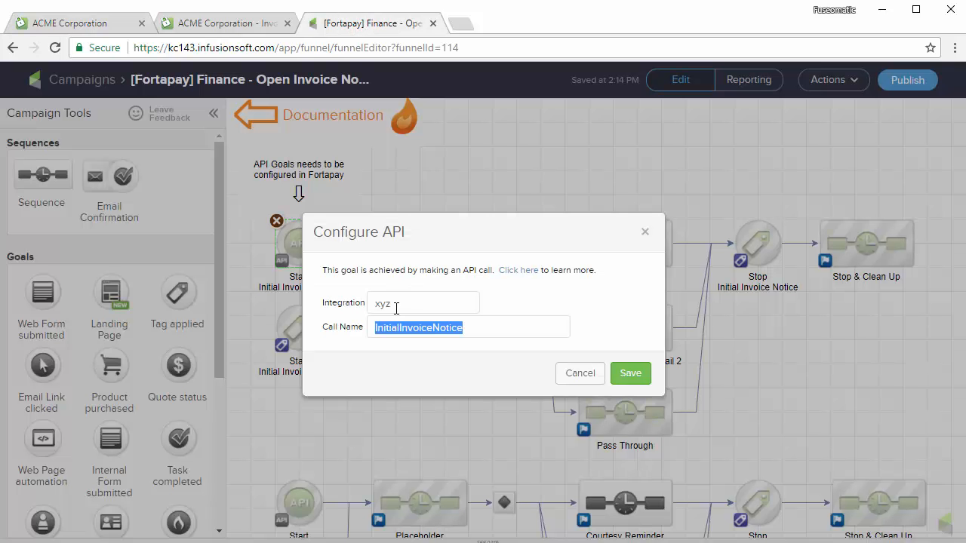
drag(396, 306, 374, 305)
key(BackSpace)
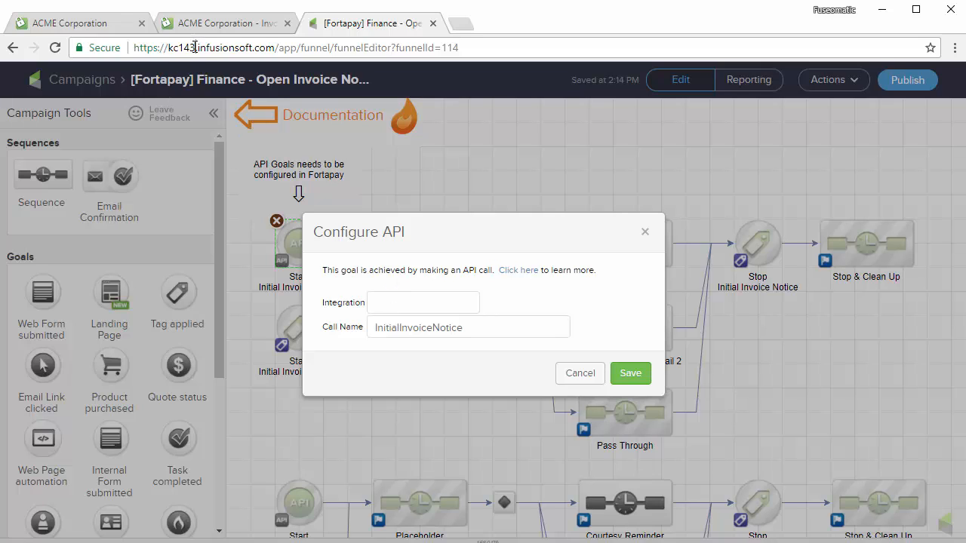
drag(194, 47, 177, 47)
click(383, 309)
text(kc143)
click(631, 373)
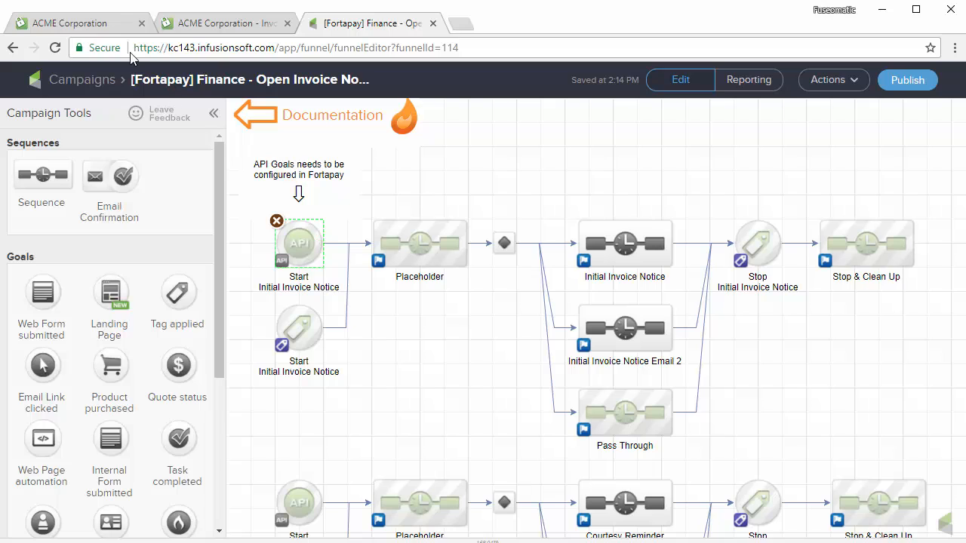
- Paste the application name as the Fortapay rule's goal integration and save the rule
click(104, 23)
click(221, 389)
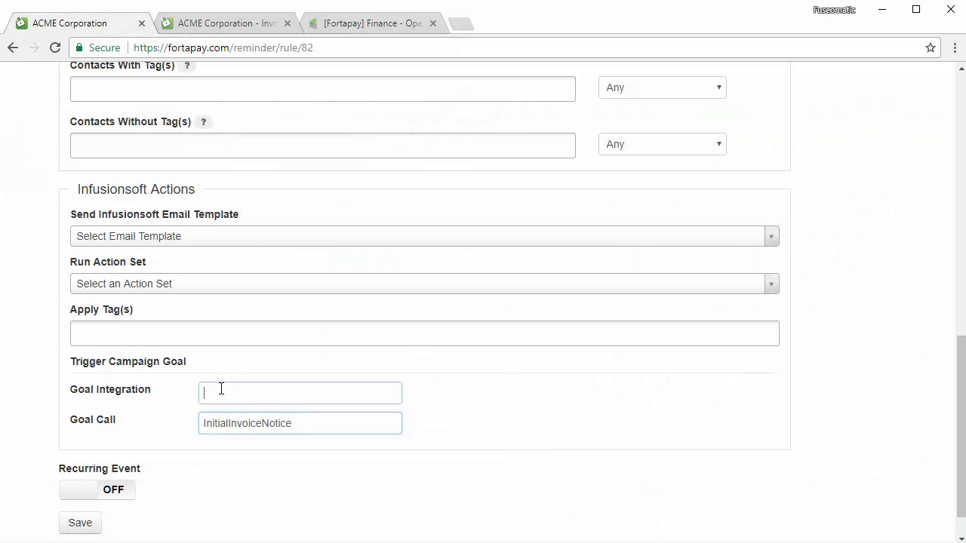
text(kc143)
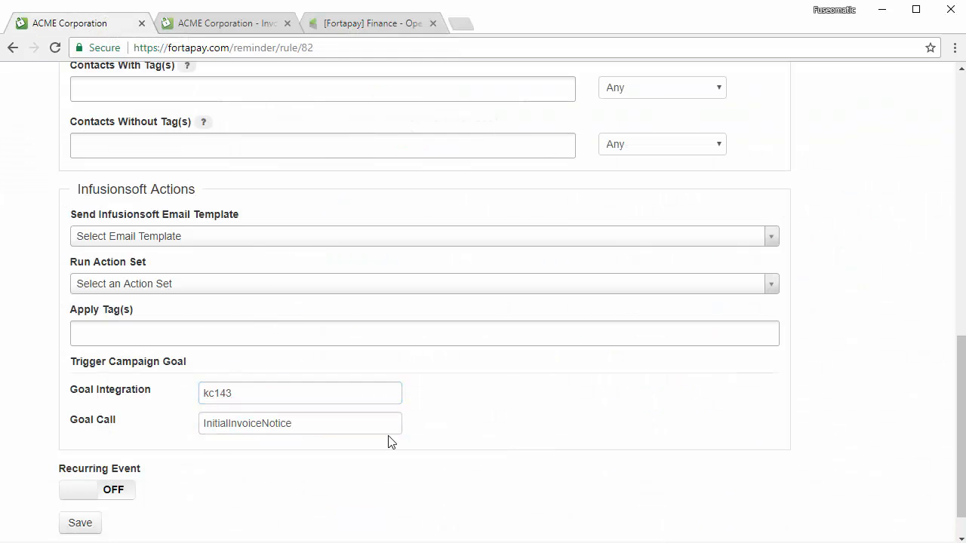
click(81, 523)
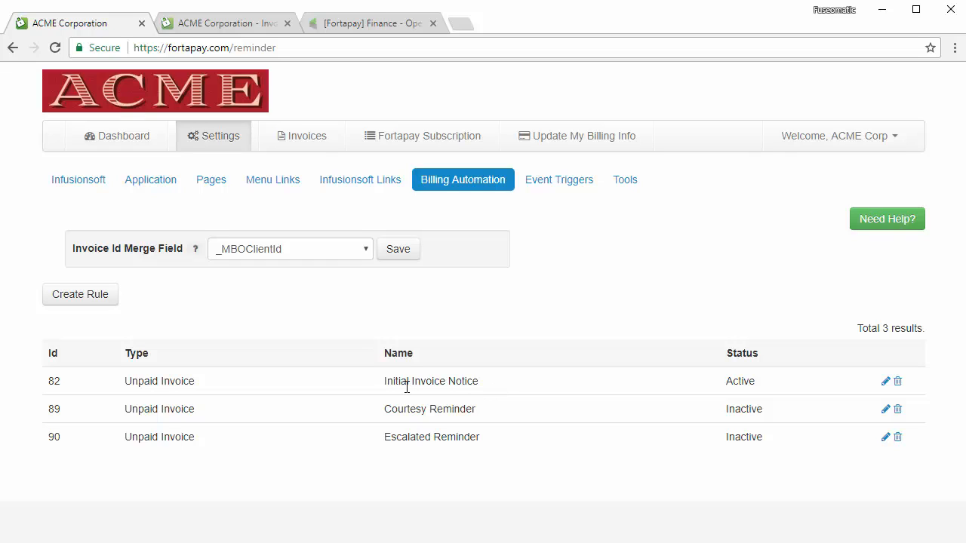
- Open the Initial Invoice Notice sequence in the Open Invoice Notices campaign builder
click(372, 24)
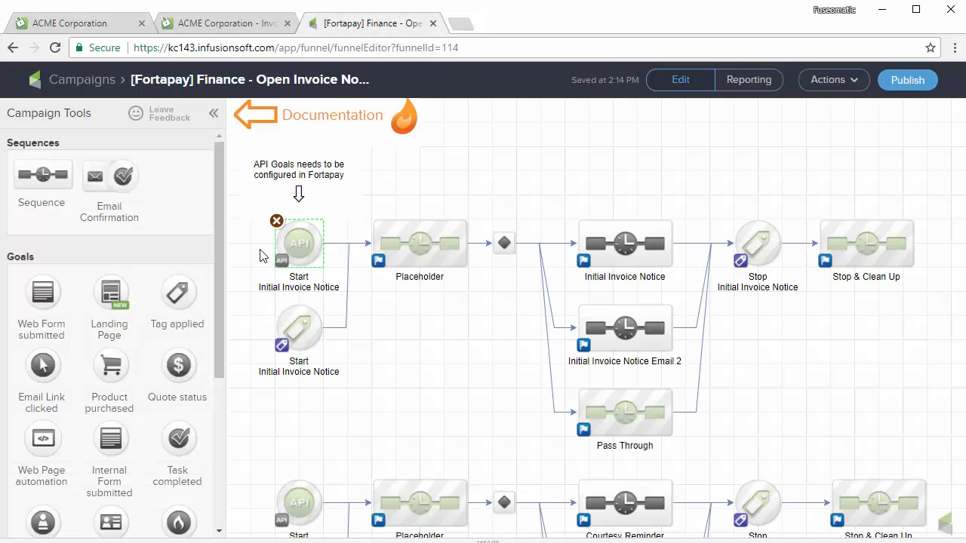
mouse_move(302, 241)
double_click(421, 243)
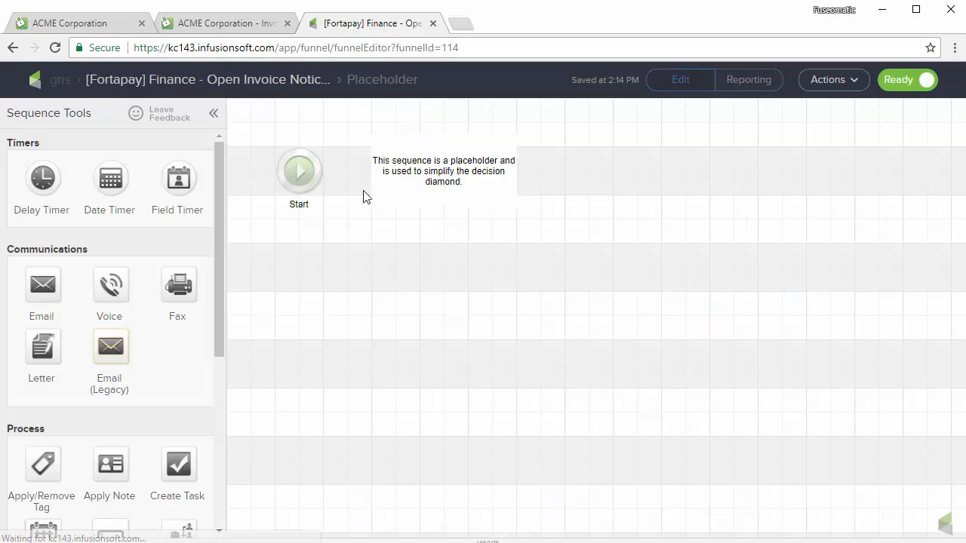
click(191, 84)
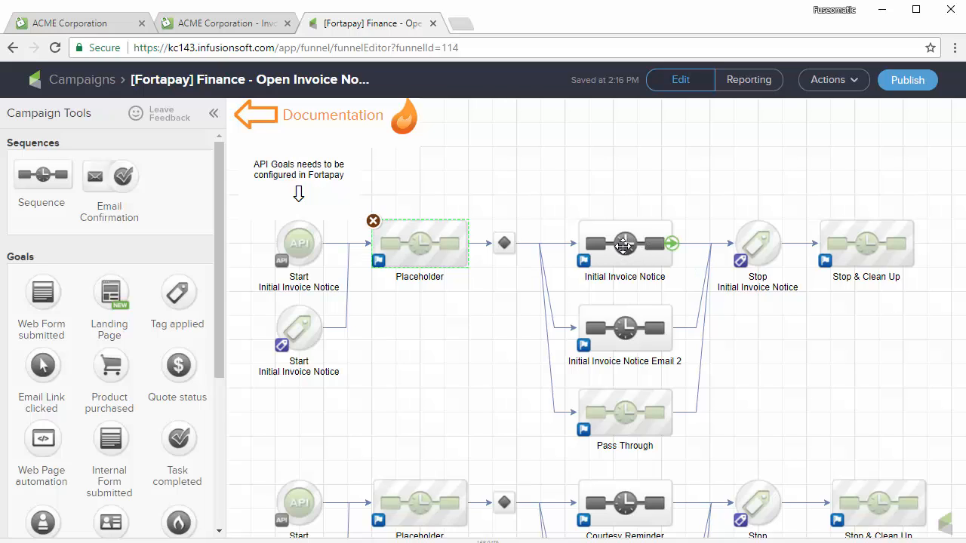
double_click(623, 244)
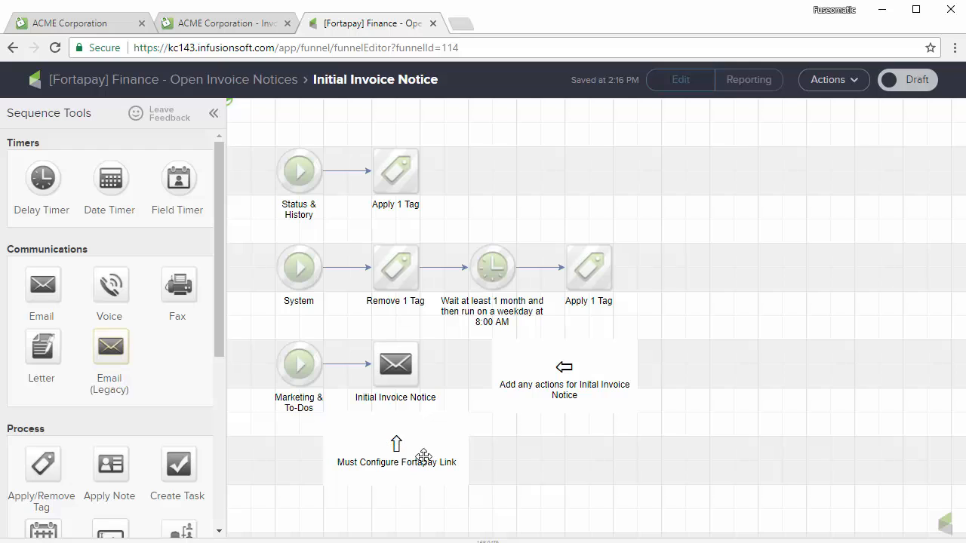
- Open the Initial Invoice Notice email and set the View Invoice button's link type to URL
double_click(399, 363)
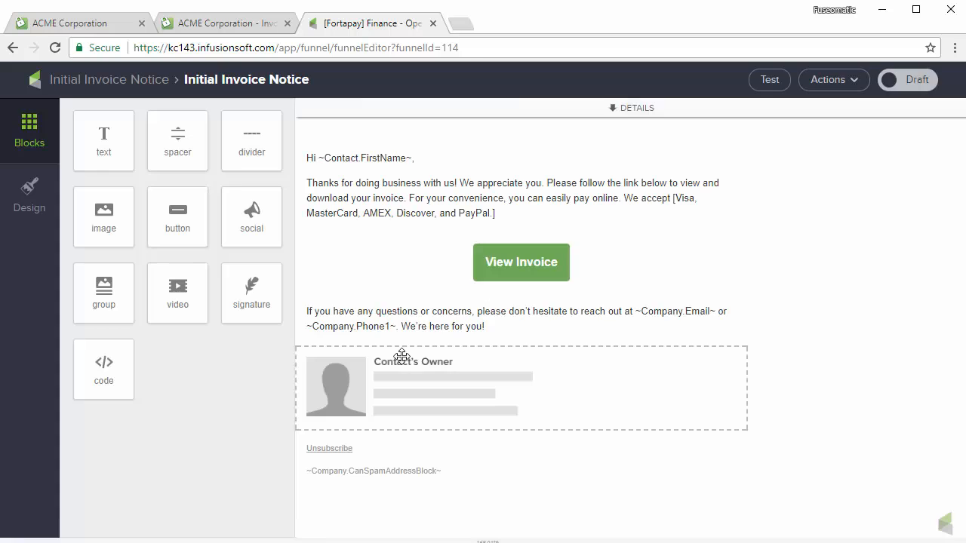
click(534, 263)
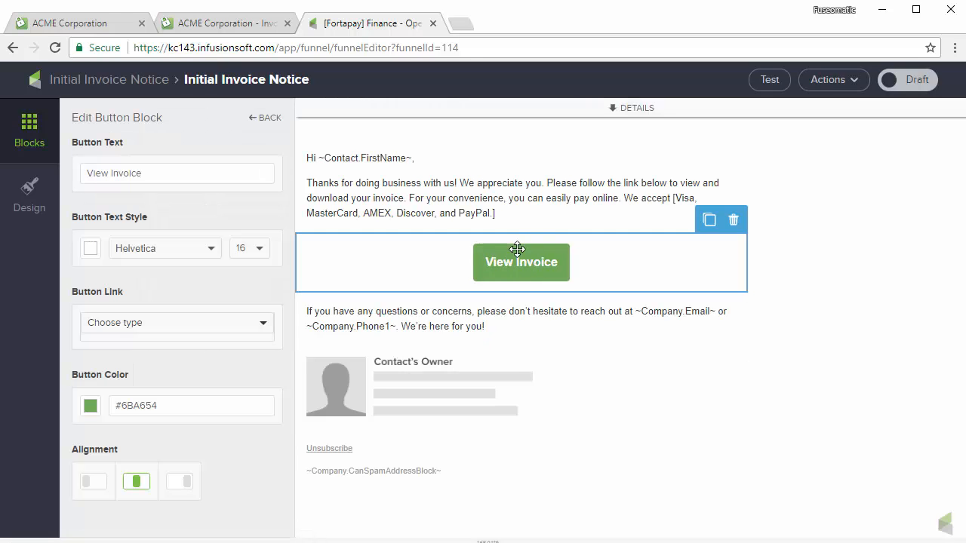
click(247, 323)
click(158, 348)
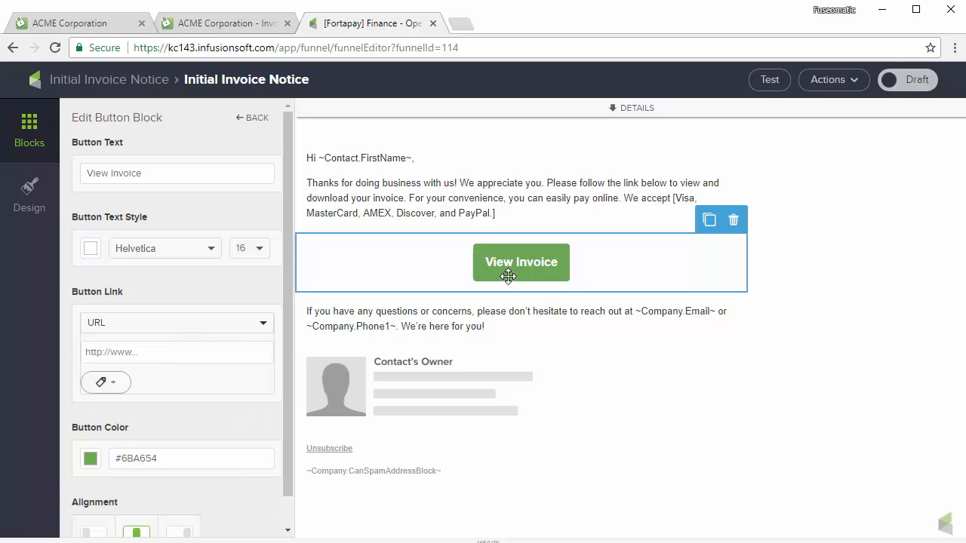
- Show Fortapay's Infusionsoft login links and compare the portal's Overview and Invoices pages
click(104, 28)
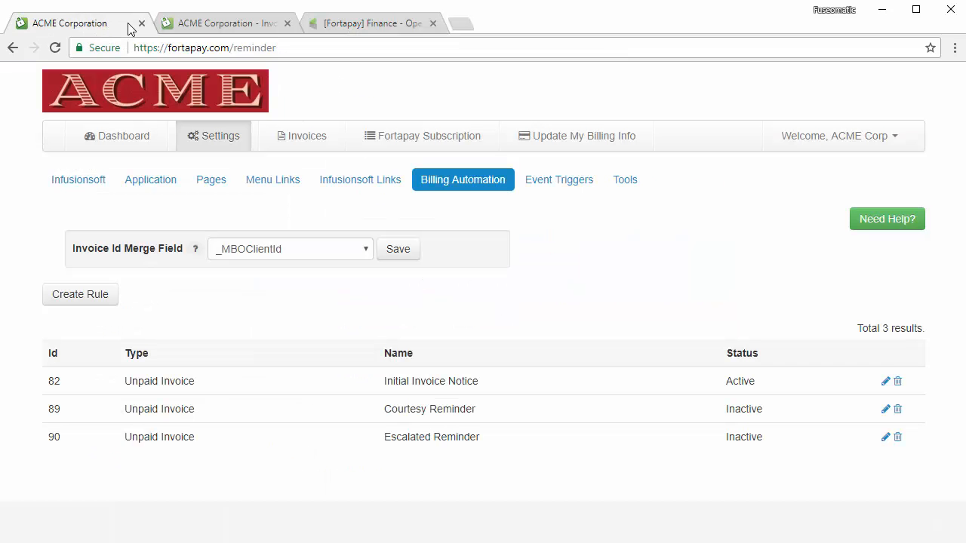
click(369, 184)
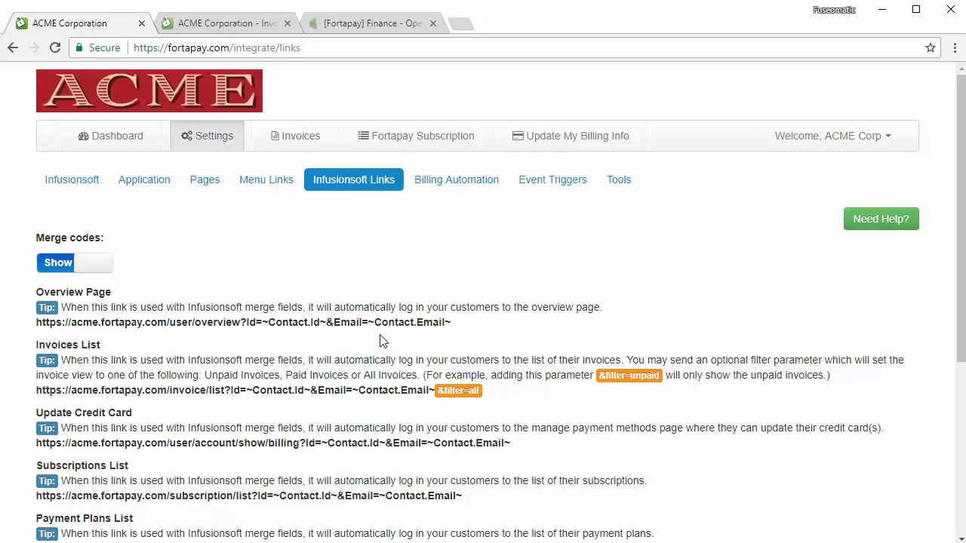
drag(448, 322, 45, 323)
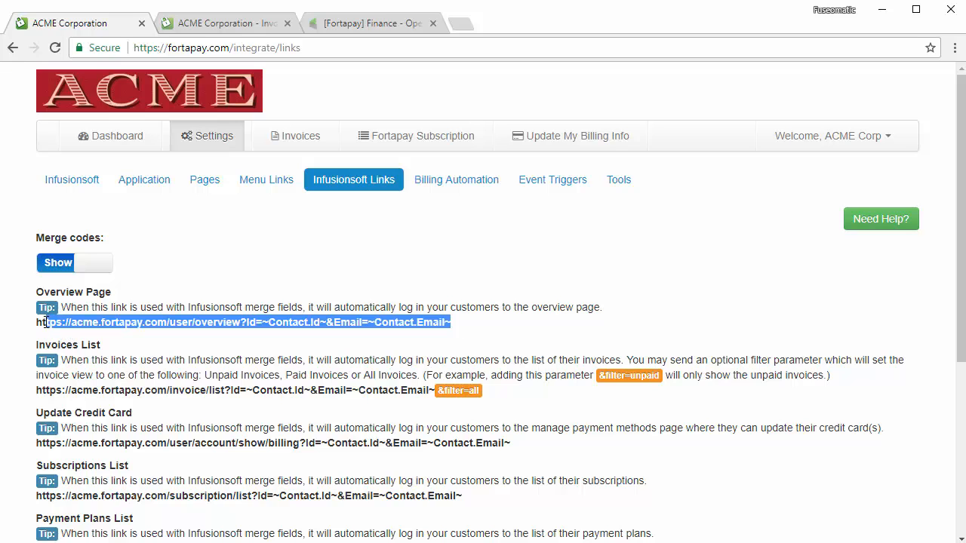
click(244, 23)
click(101, 140)
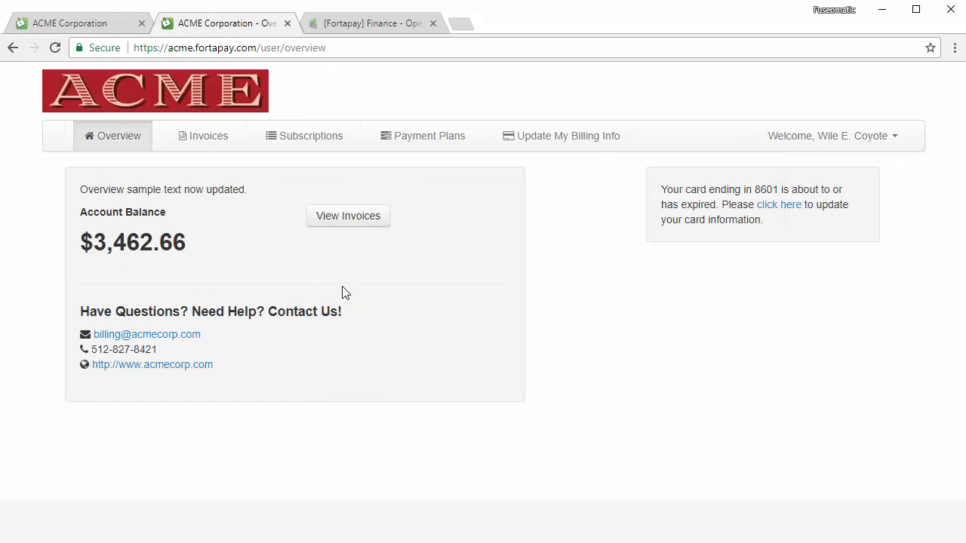
click(216, 145)
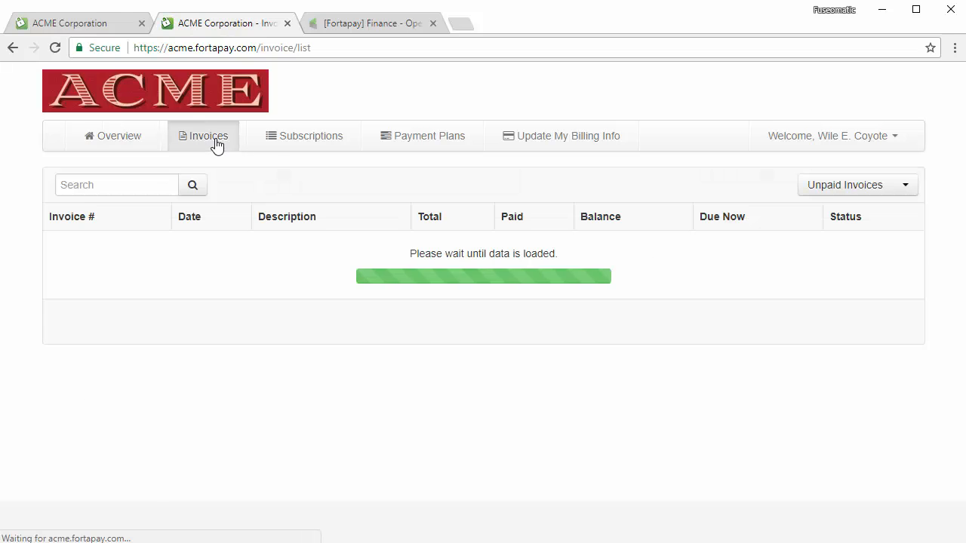
- Copy the Invoices List login link and view the portal's Unpaid Invoices list
click(95, 22)
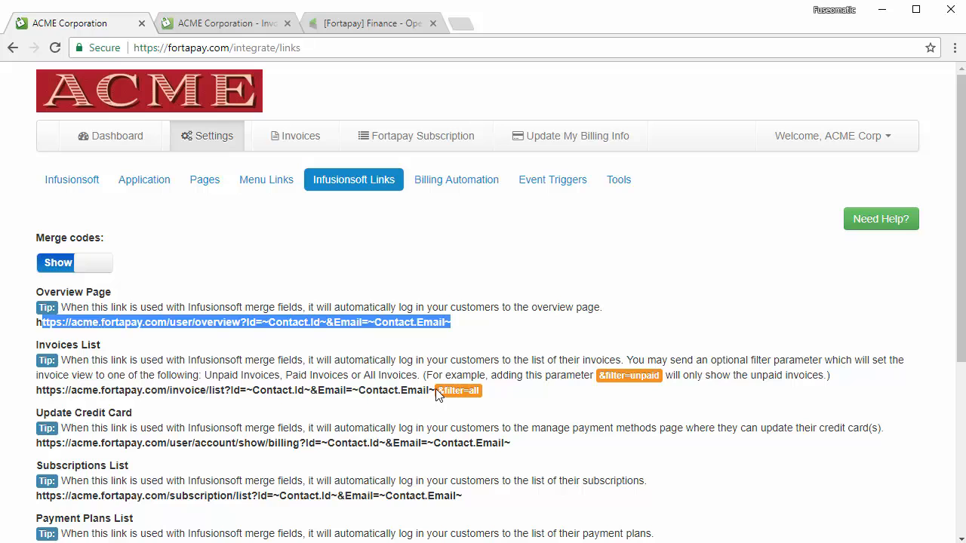
drag(435, 390, 36, 390)
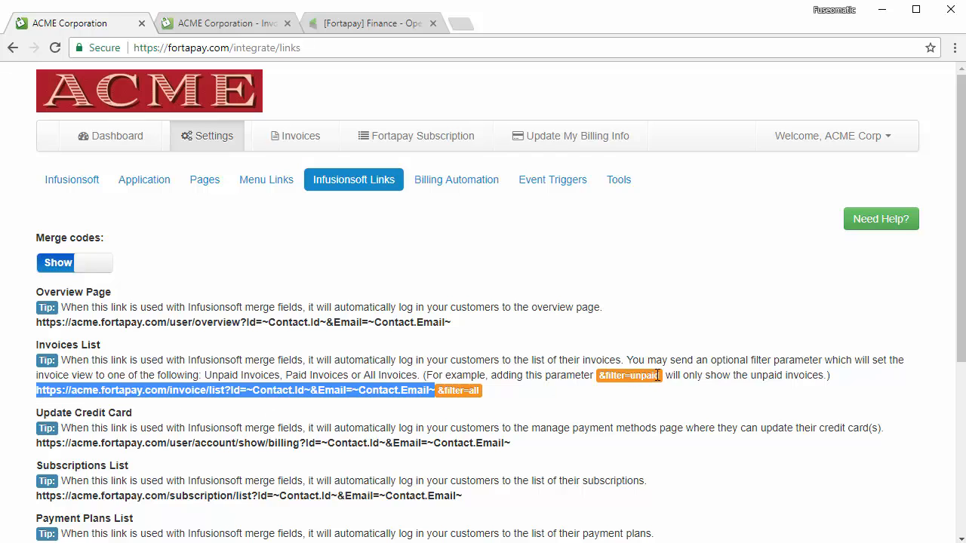
drag(481, 392, 38, 388)
click(232, 24)
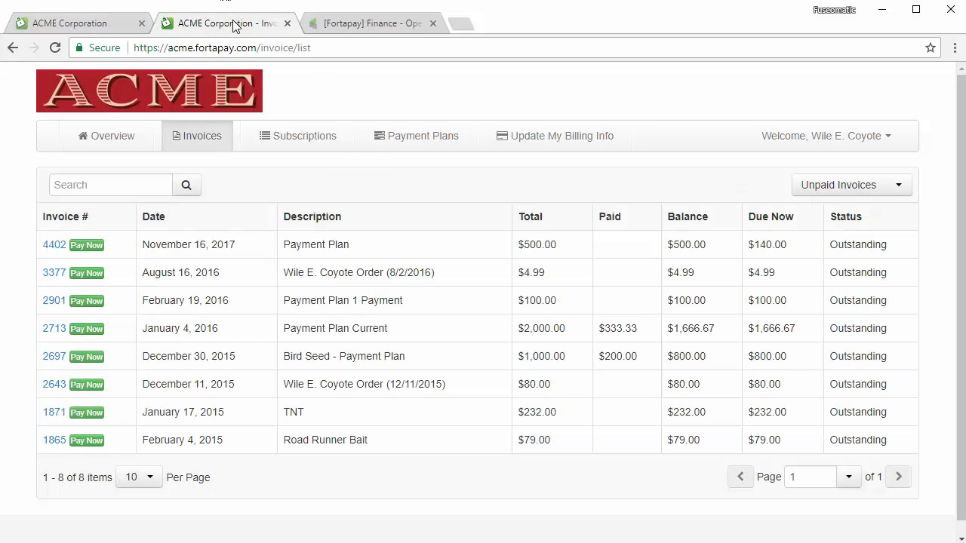
- Paste the Fortapay invoice-list link into the View Invoice button URL, changing 'all' to 'unpaid'
click(362, 24)
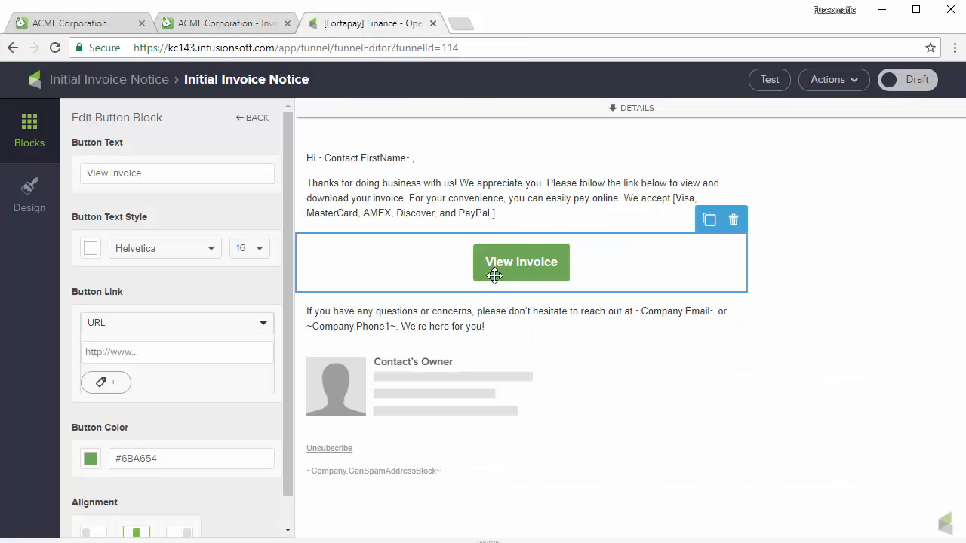
click(163, 352)
key(ctrl+v)
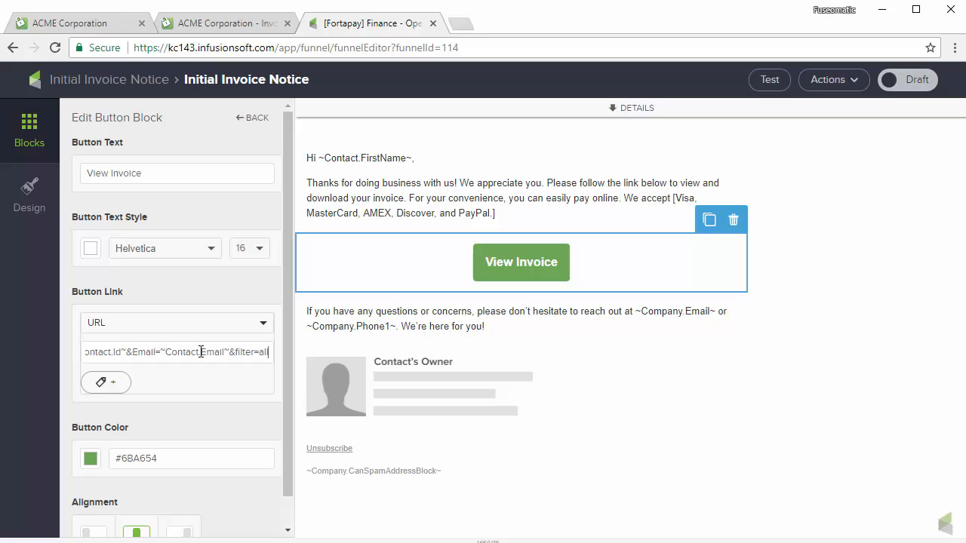
key(BackSpace)
key(BackSpace)
key(BackSpace)
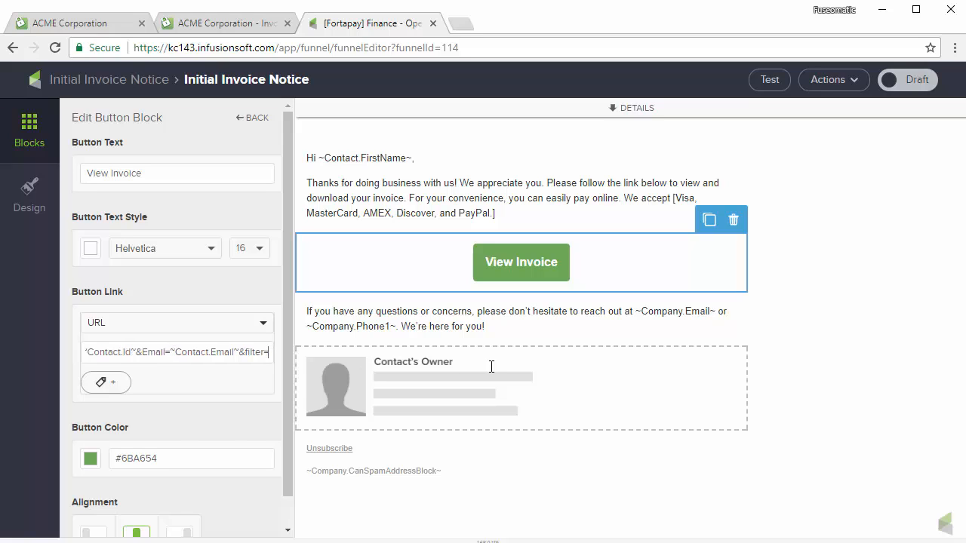
text(unpaid)
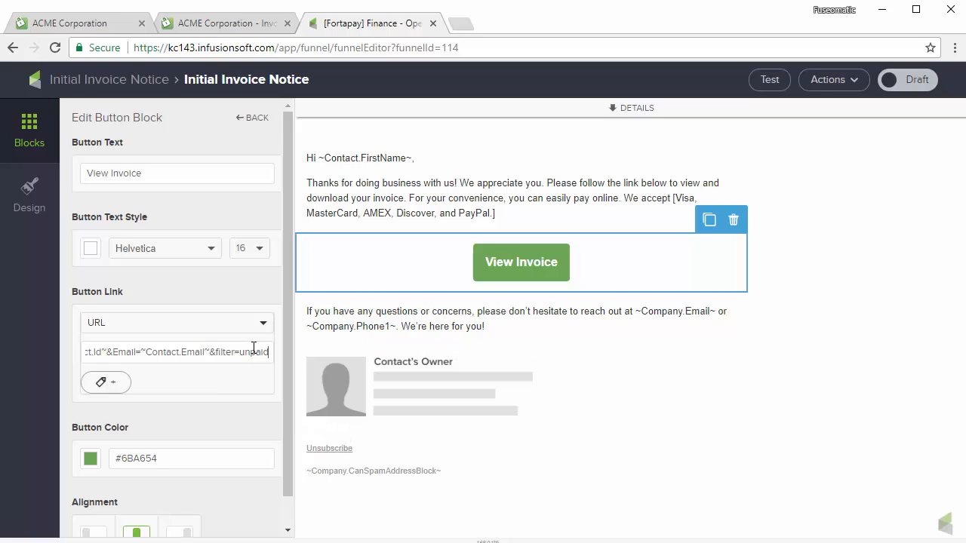
drag(209, 351, 143, 349)
click(143, 351)
mouse_move(108, 352)
mouse_down()
mouse_move(91, 352)
mouse_move(123, 352)
mouse_up()
click(186, 352)
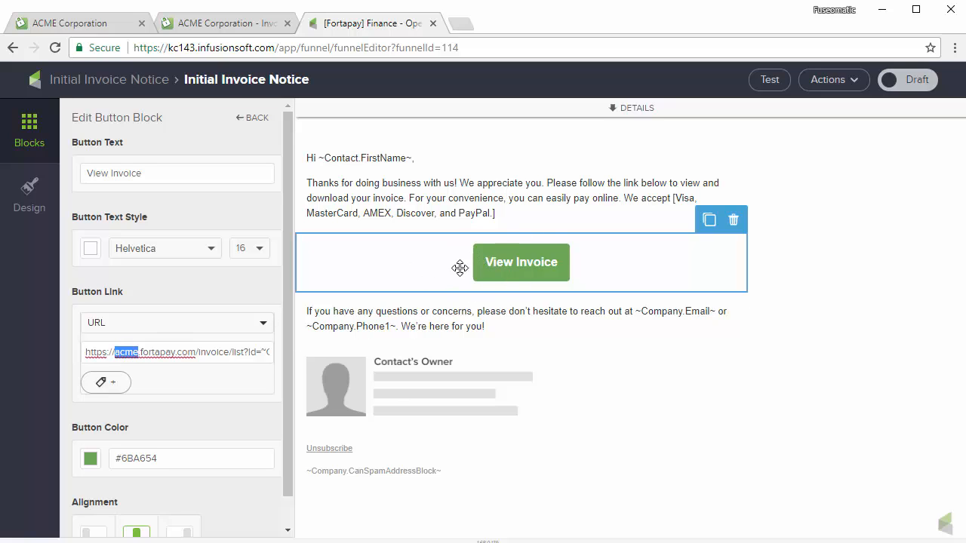
click(482, 185)
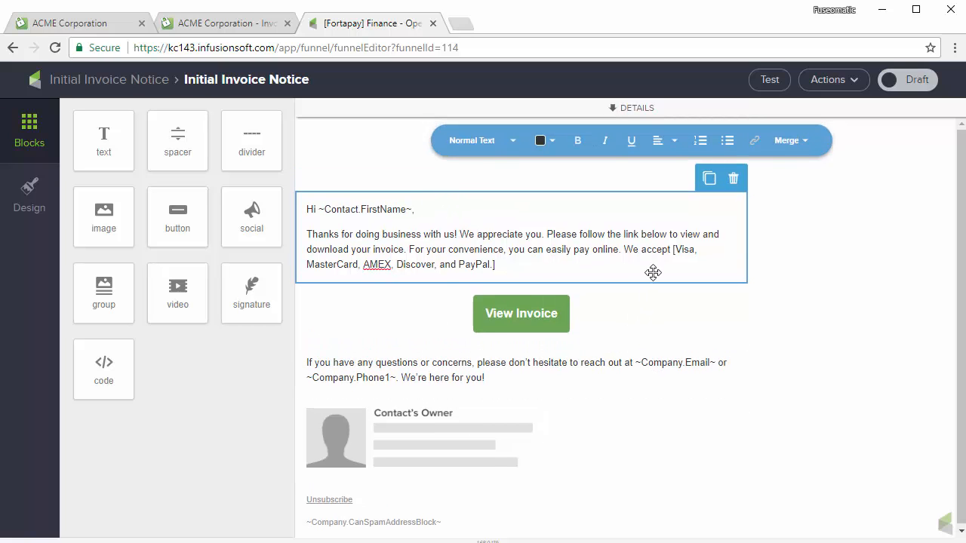
- Mark the invoice email and Initial Invoice Notice sequence Ready, then return to the campaign canvas
click(630, 113)
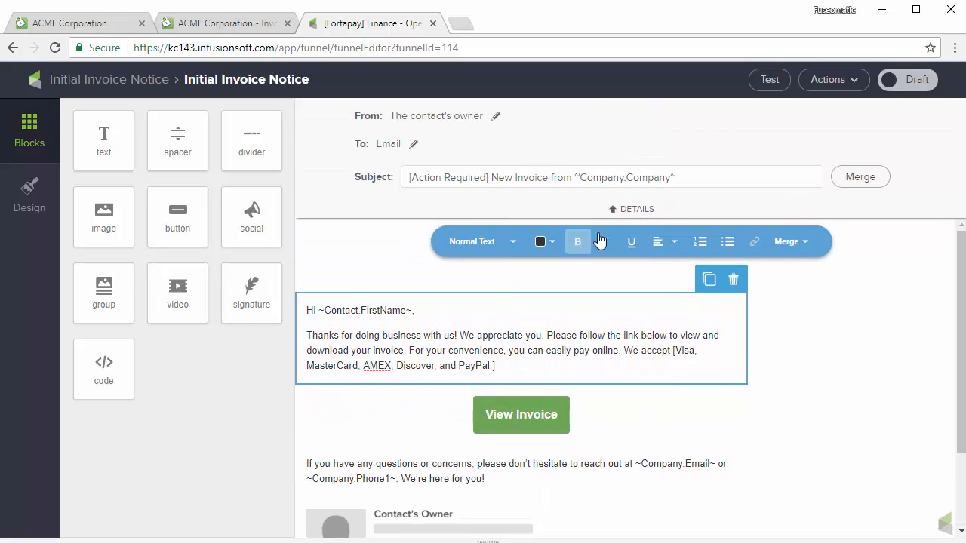
click(633, 209)
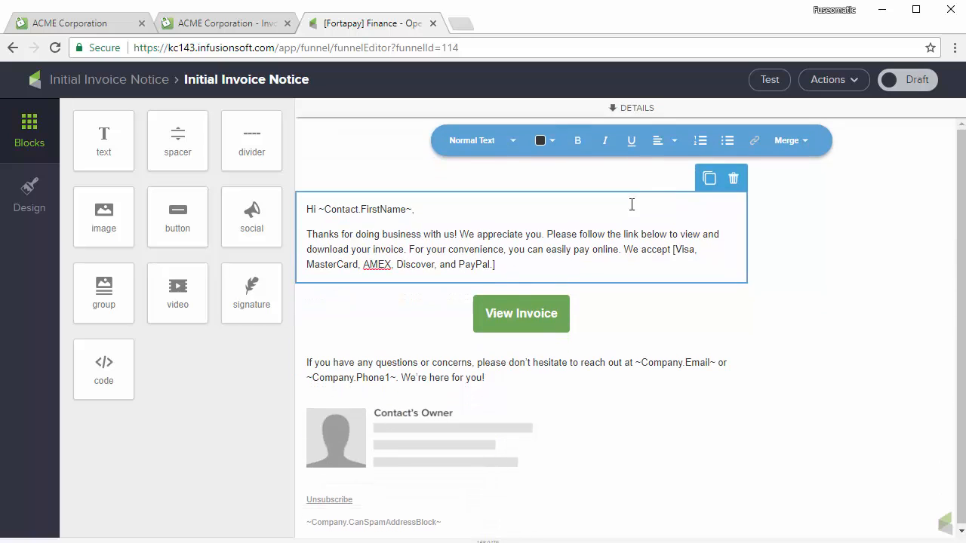
click(904, 84)
click(121, 80)
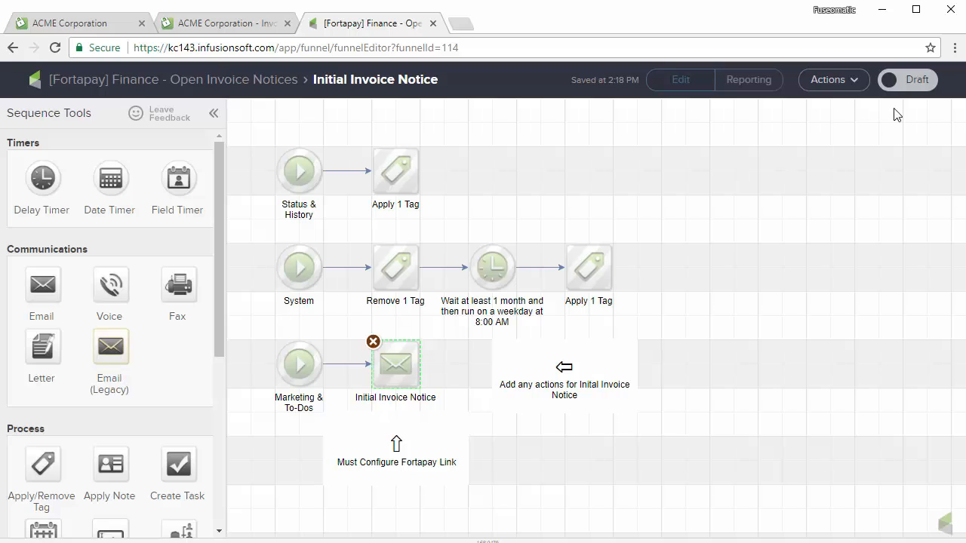
click(904, 81)
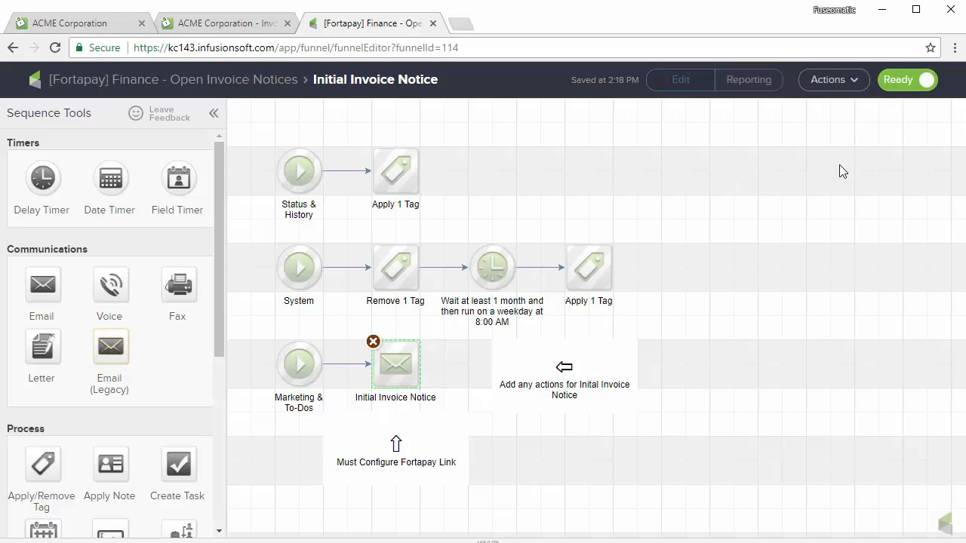
click(217, 82)
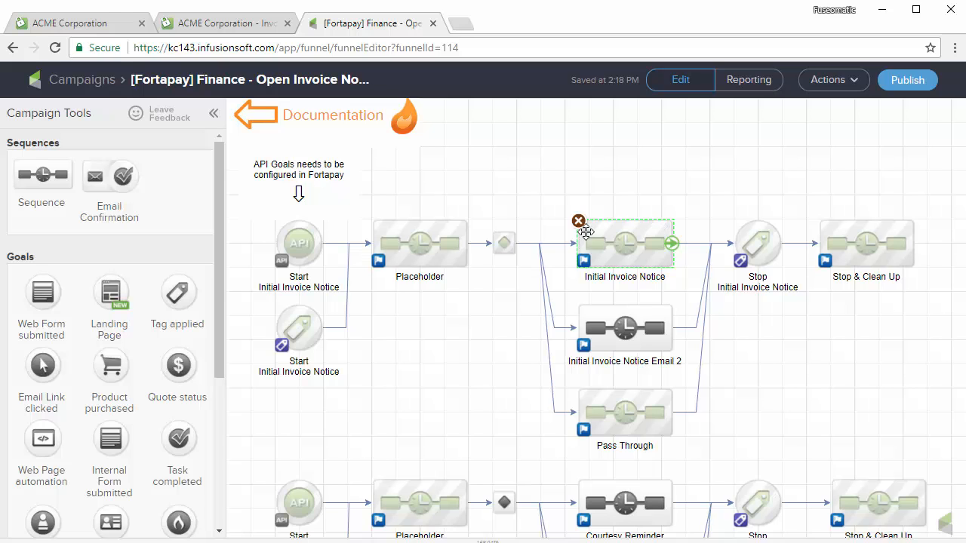
click(95, 25)
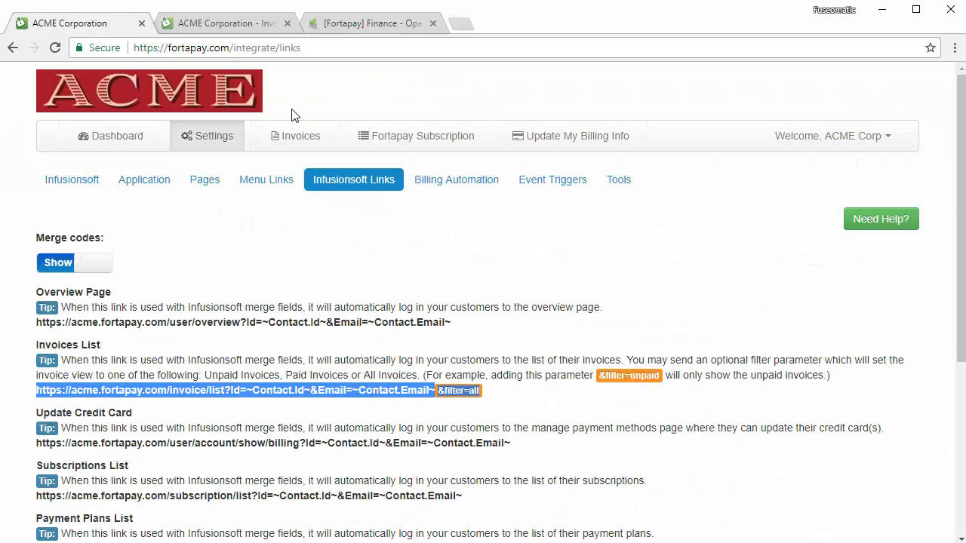
click(449, 189)
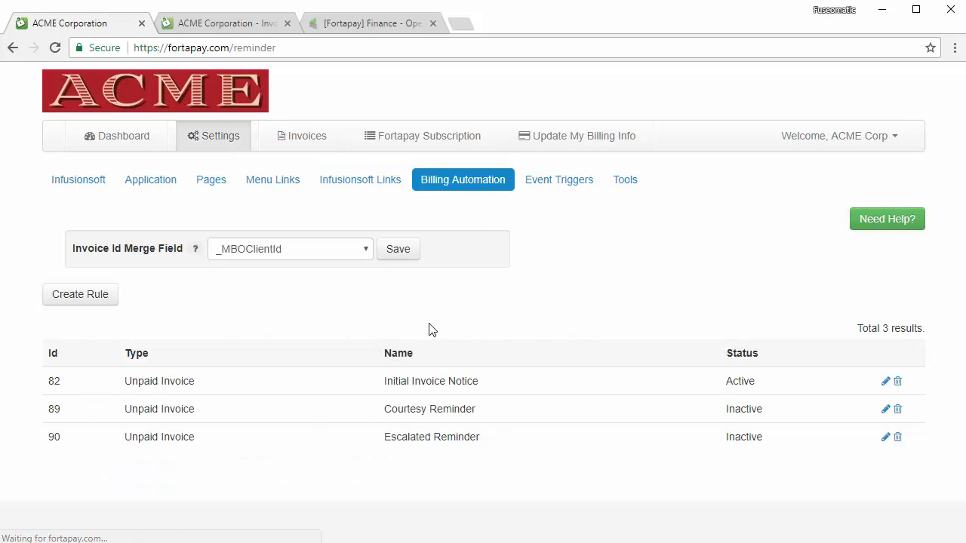
click(359, 25)
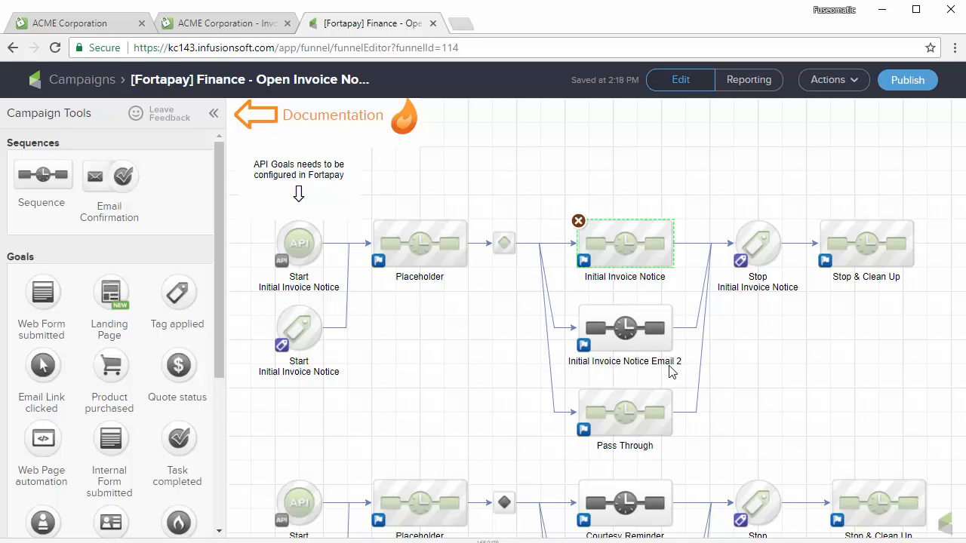
- Open the Email 2 sequence's invoice email and set its View Invoice button link type to URL
double_click(604, 329)
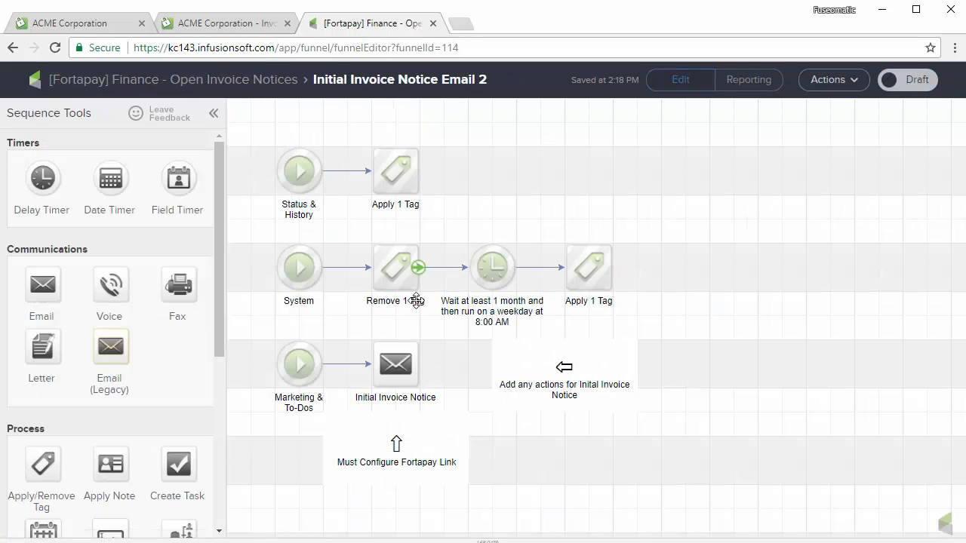
double_click(398, 363)
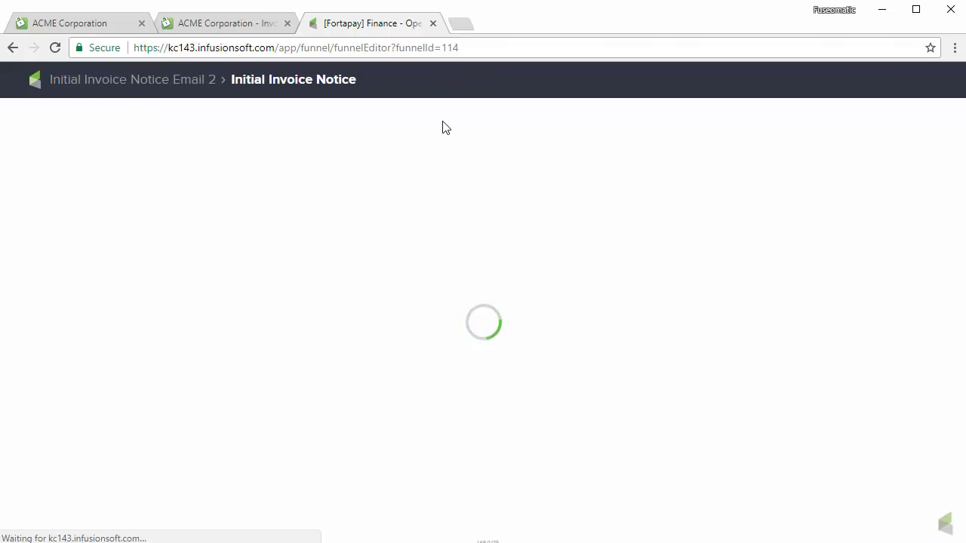
click(520, 248)
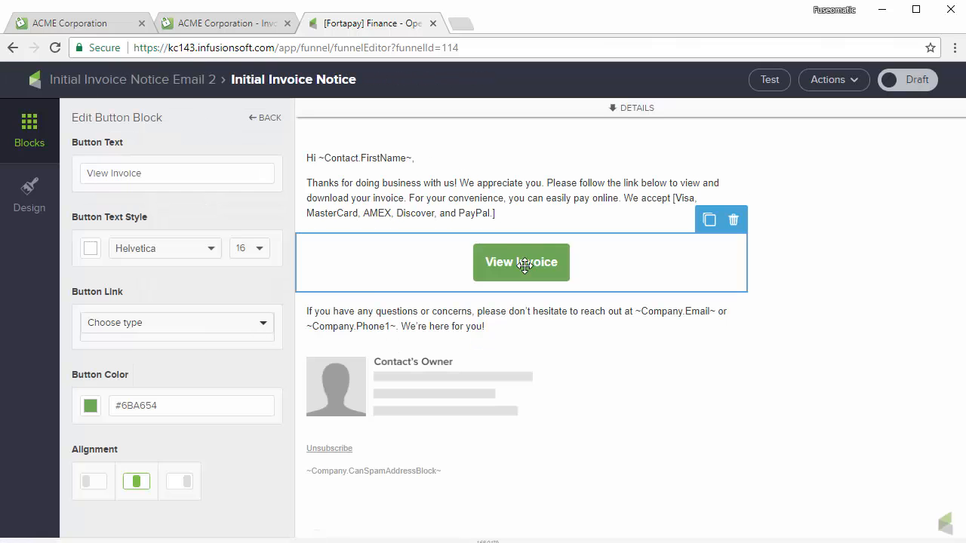
click(231, 325)
click(214, 343)
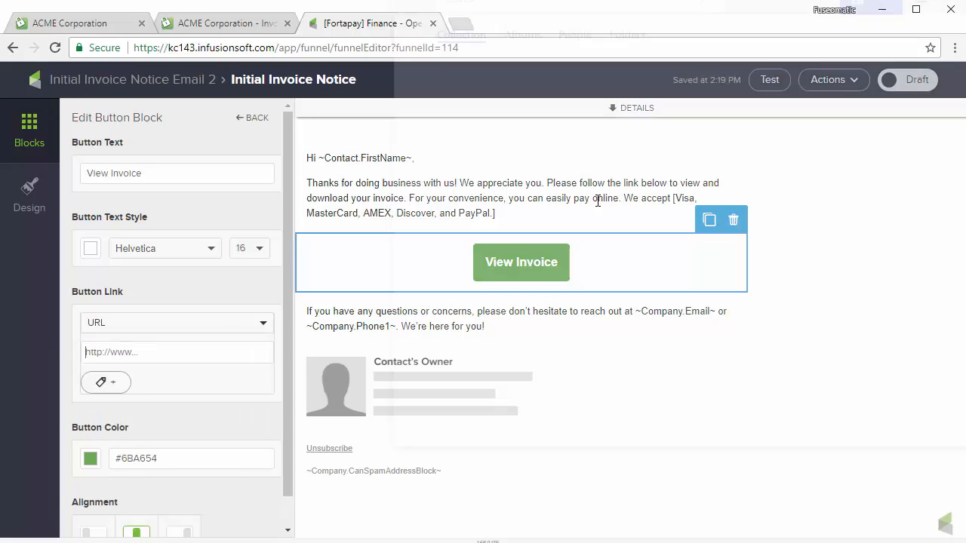
- Paste the invoice link ending filter=unpaid, mark the email Ready, and return to the sequence
key(ctrl+v)
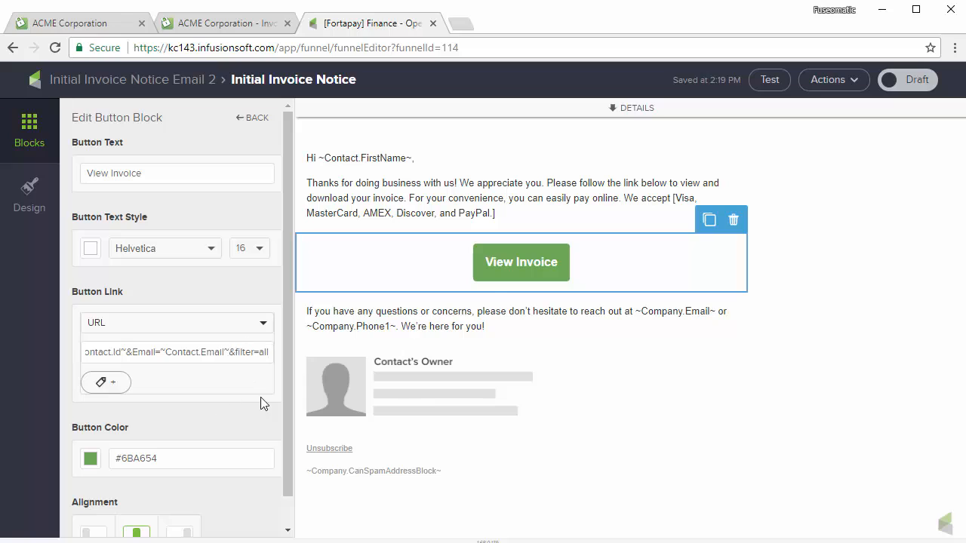
key(BackSpace)
key(BackSpace)
key(BackSpace)
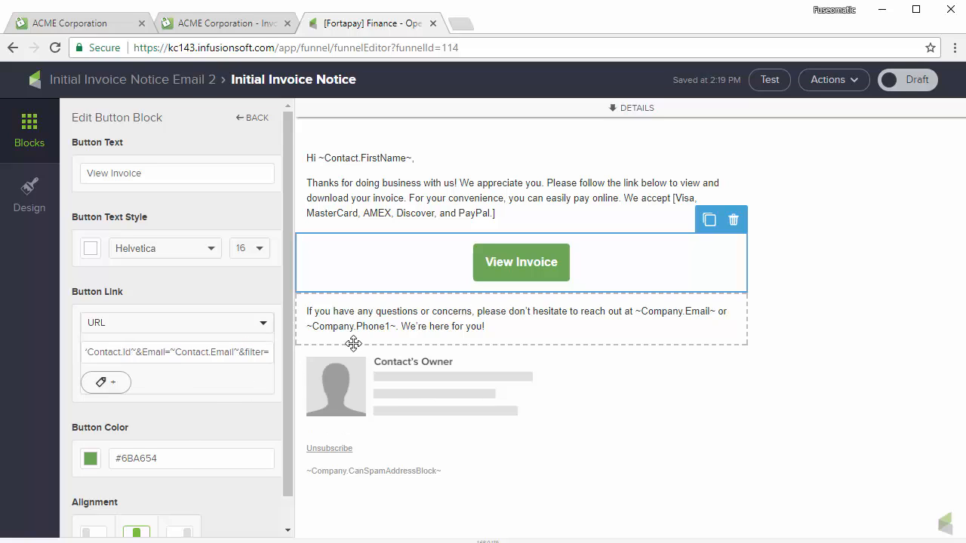
text(unpaid)
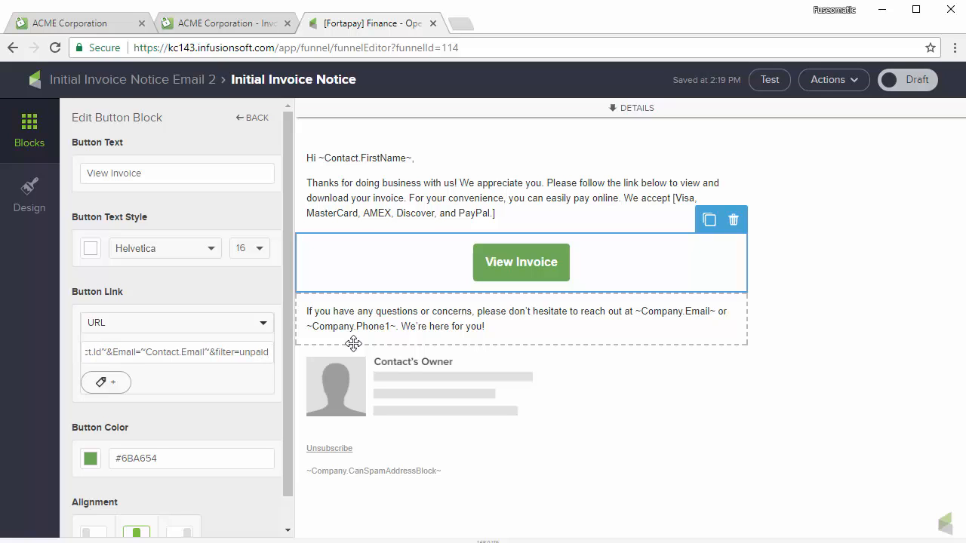
click(567, 222)
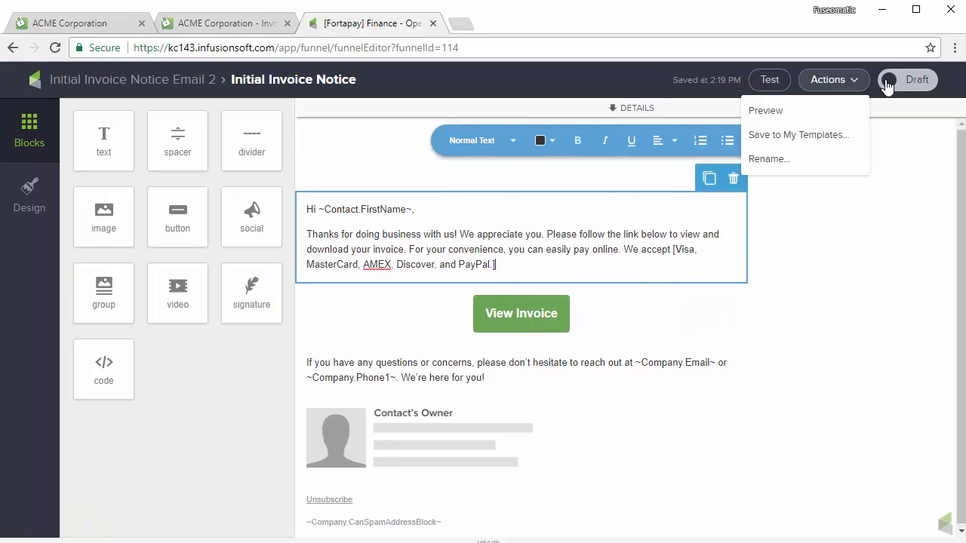
click(888, 82)
click(191, 84)
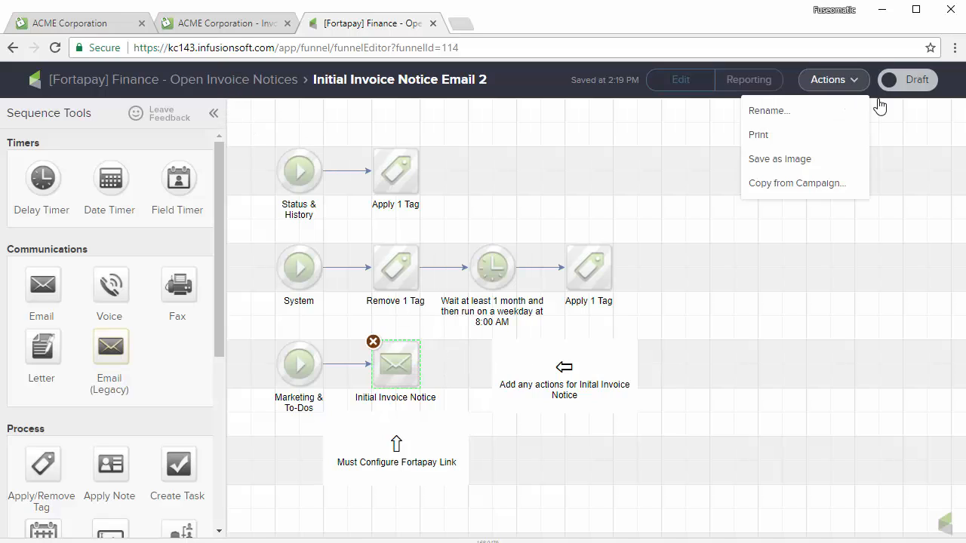
- Mark the Email 2 sequence Ready and bring the Courtesy and Escalated Reminder sequences into view
click(908, 79)
click(281, 82)
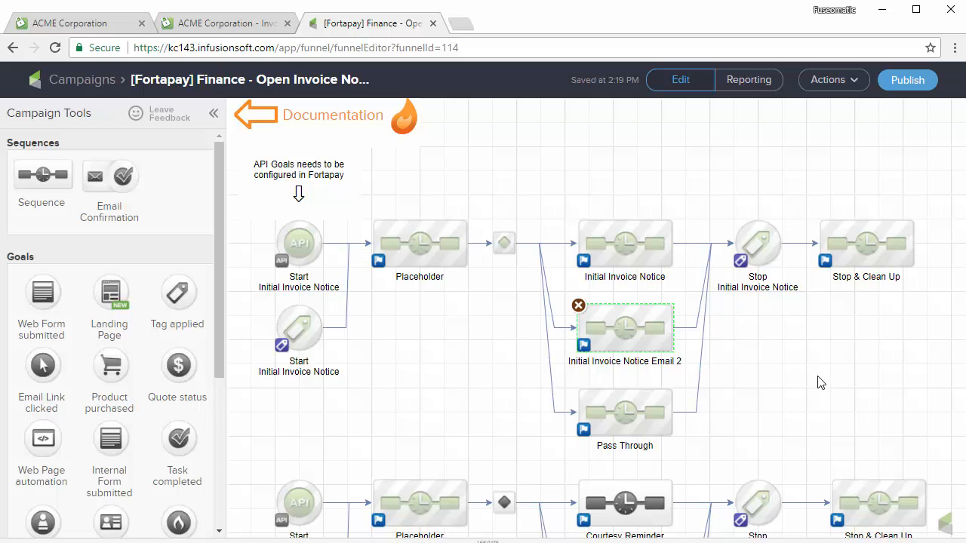
drag(820, 383, 818, 178)
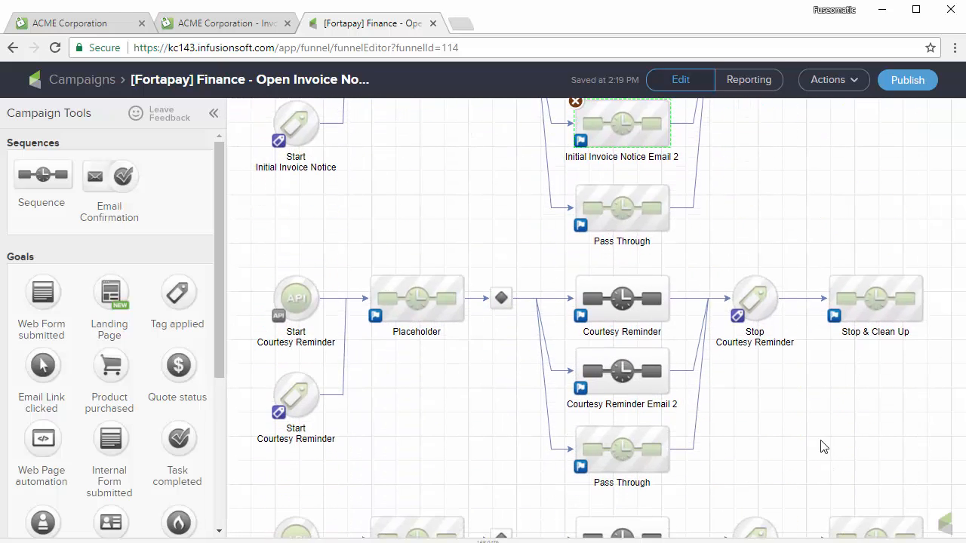
drag(823, 446, 823, 291)
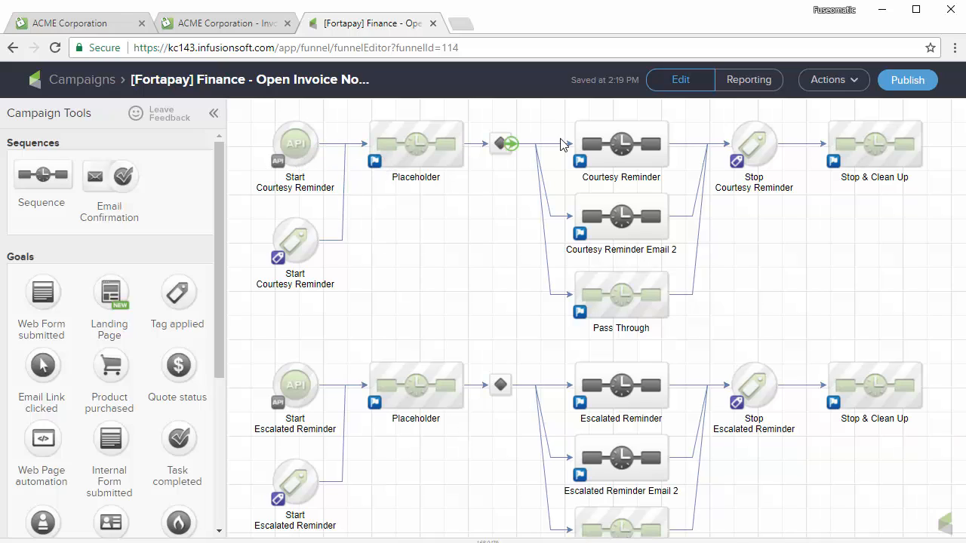
- Copy the CourtesyReminder call name from the Start Courtesy Reminder API goal for Fortapay
double_click(294, 139)
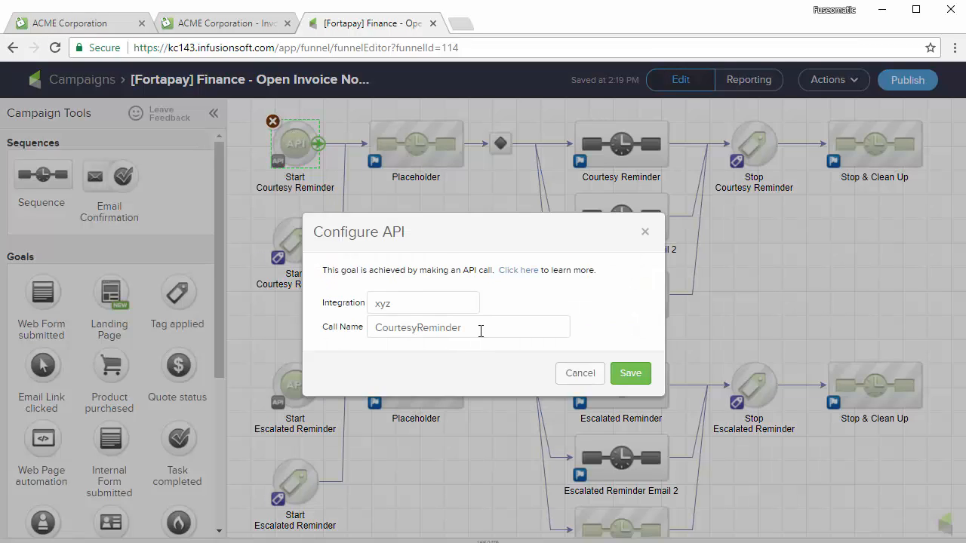
drag(480, 332, 357, 339)
key(ctrl+c)
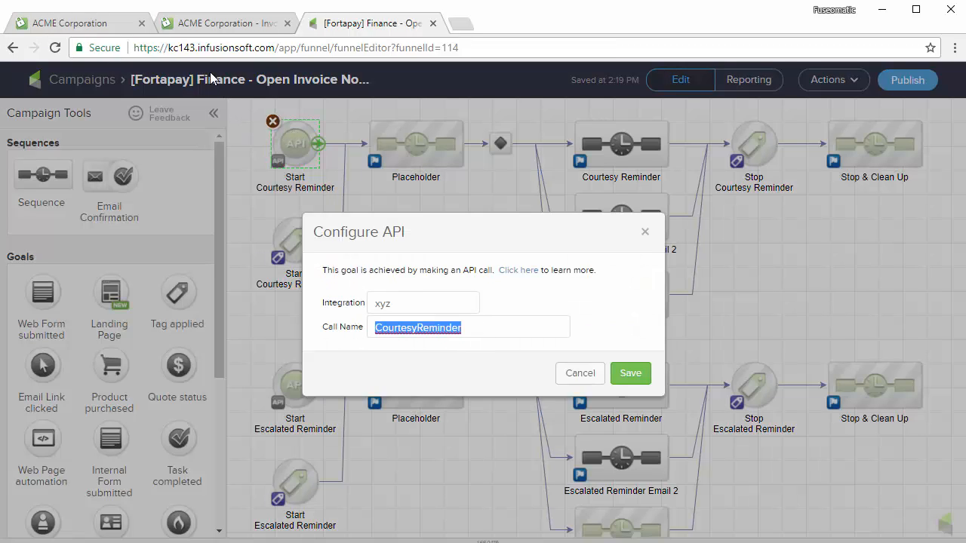
click(83, 30)
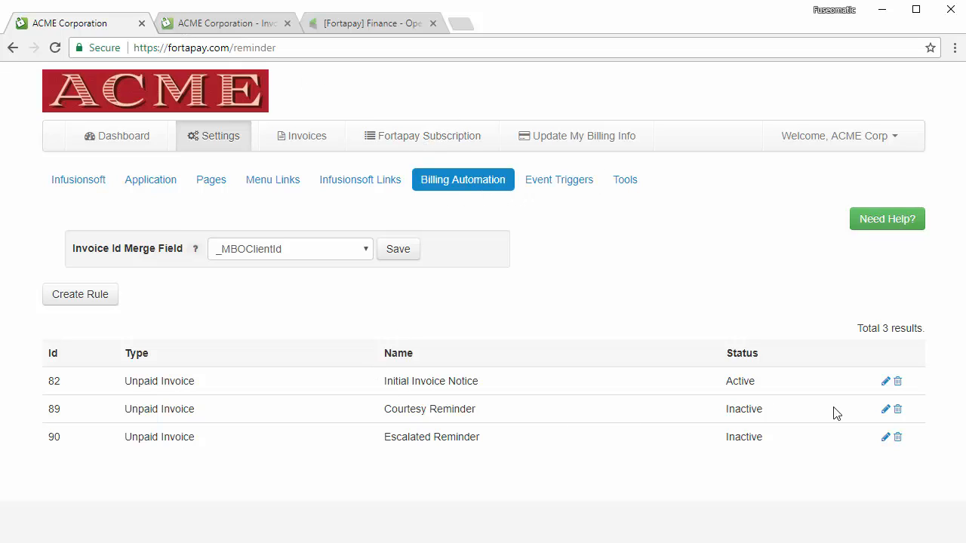
- Paste CourtesyReminder as the Goal Call of Fortapay's Courtesy Reminder rule 89
click(885, 410)
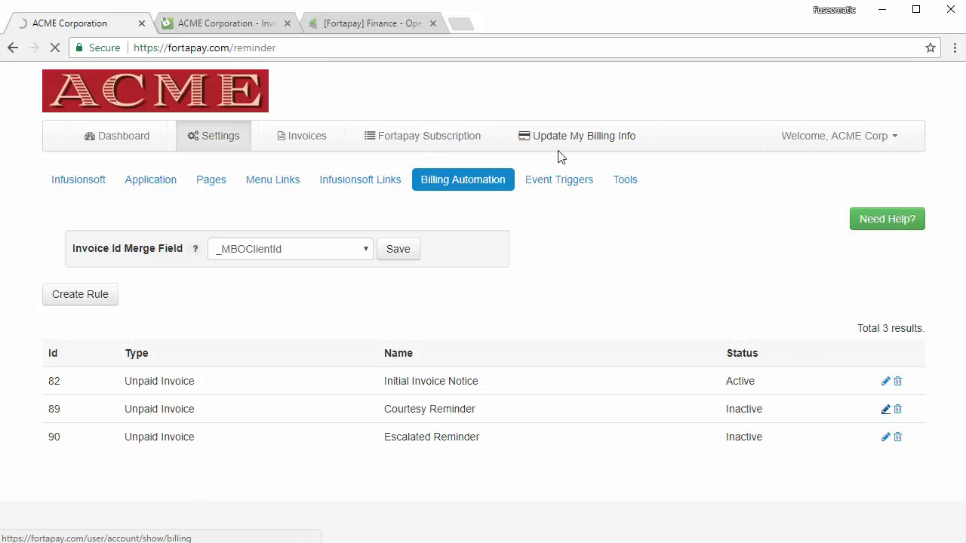
scroll(695, 304, down, 10)
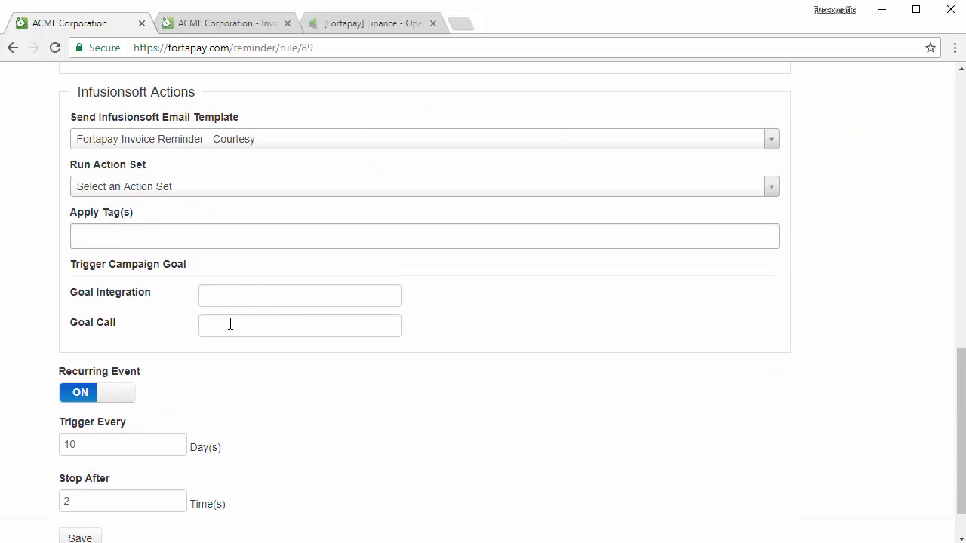
click(337, 325)
key(ctrl+v)
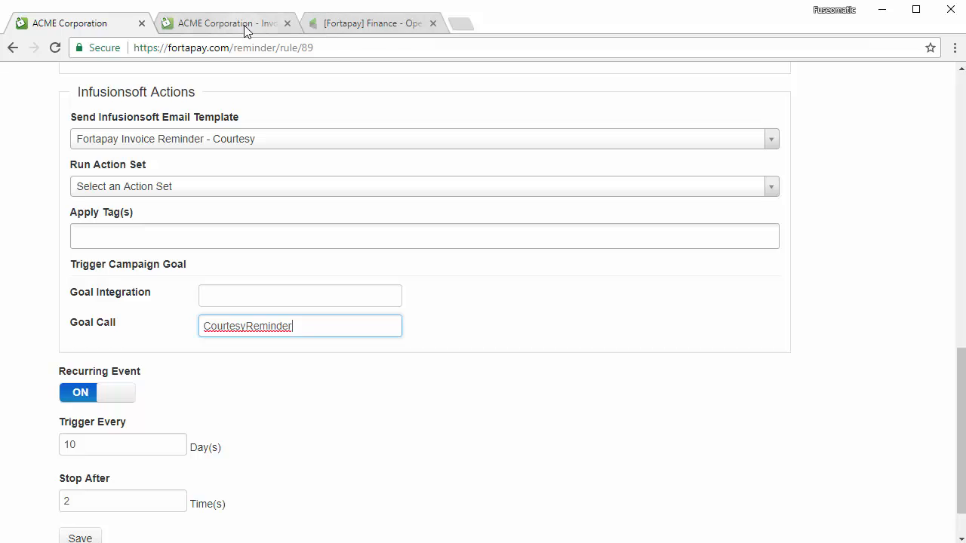
- Copy the Infusionsoft app name from the URL into the API goal's Integration field and save
click(355, 25)
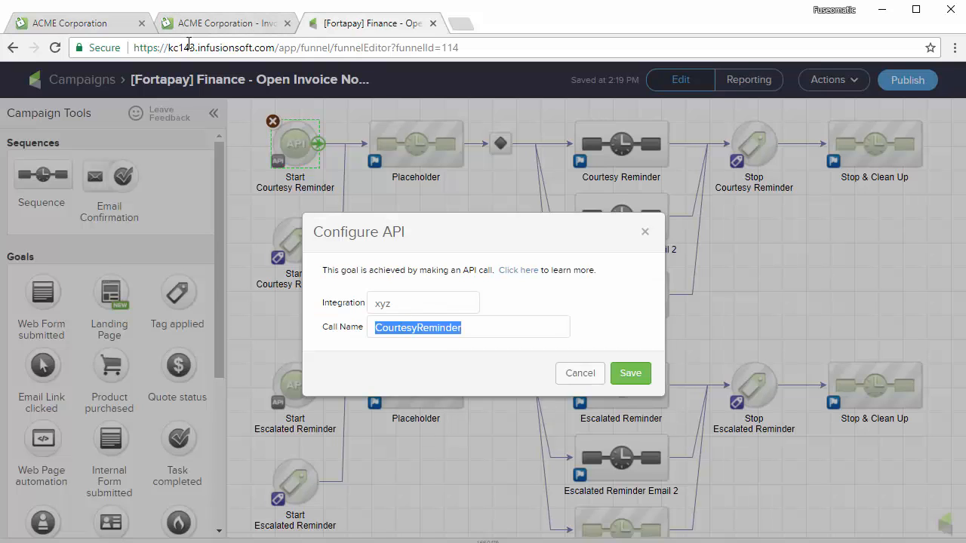
drag(197, 46, 170, 49)
key(ctrl+c)
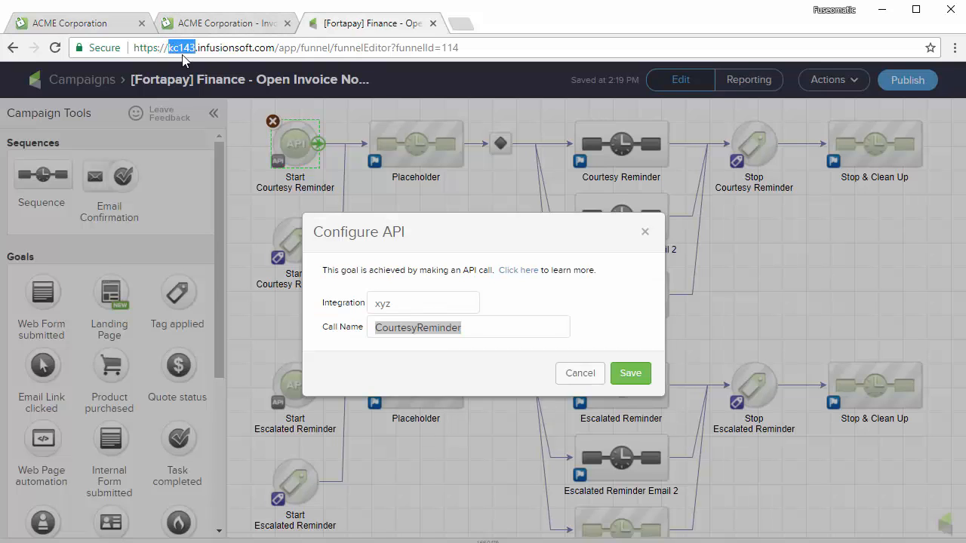
click(405, 300)
key(ctrl+v)
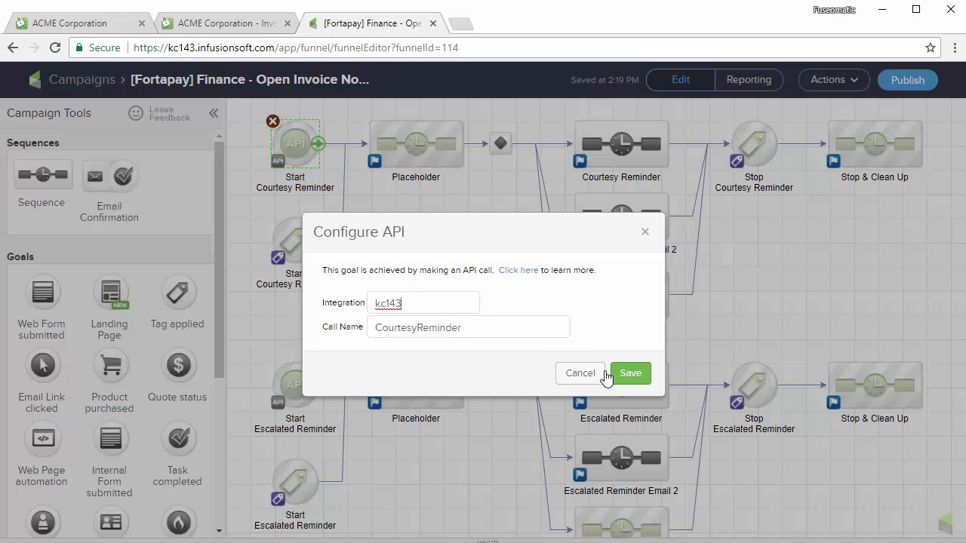
click(628, 375)
- Fill the Fortapay rule's Goal Integration with the app name kc143
click(117, 24)
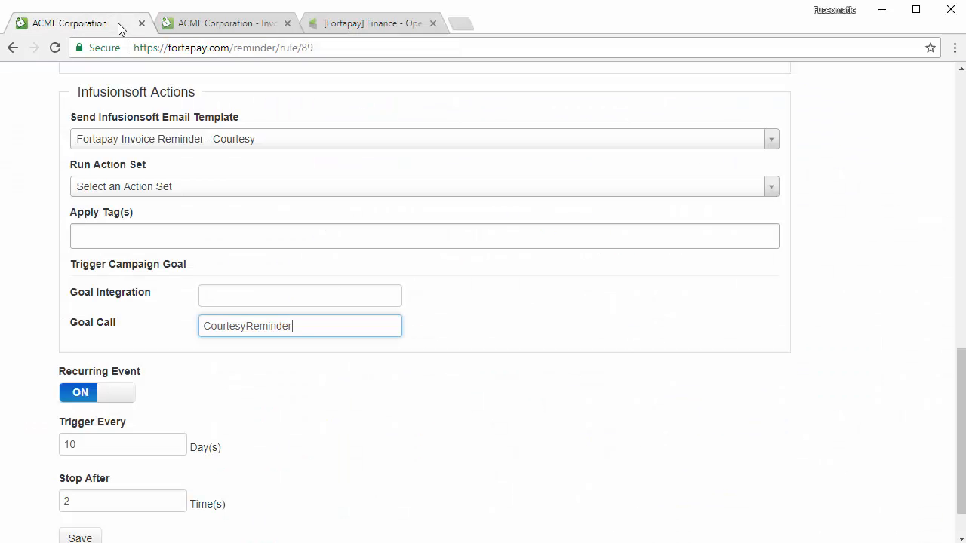
click(306, 302)
key(ctrl+v)
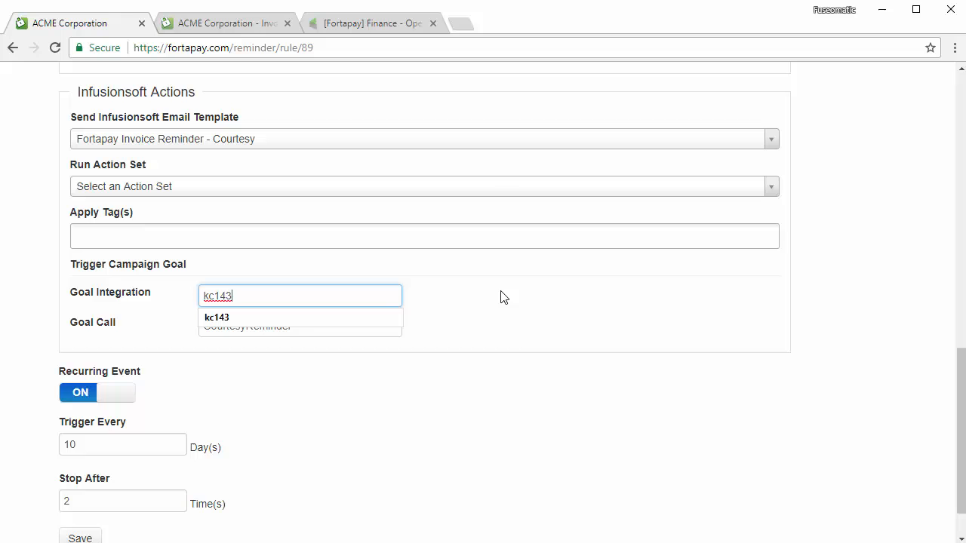
click(586, 411)
- Review the rule's settings (every 10 days, up to 2 times) and save it
scroll(461, 392, down, 2)
scroll(404, 388, up, 2)
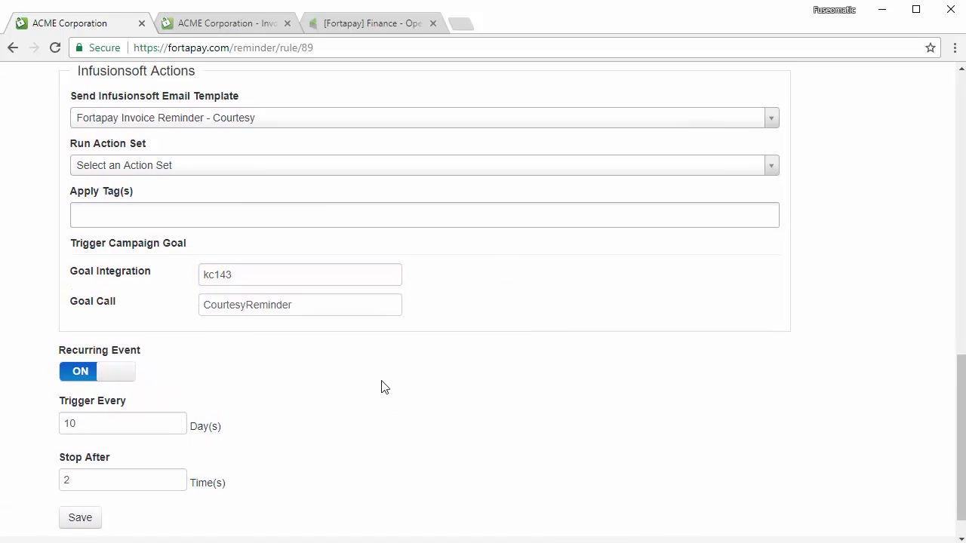
scroll(237, 394, up, 10)
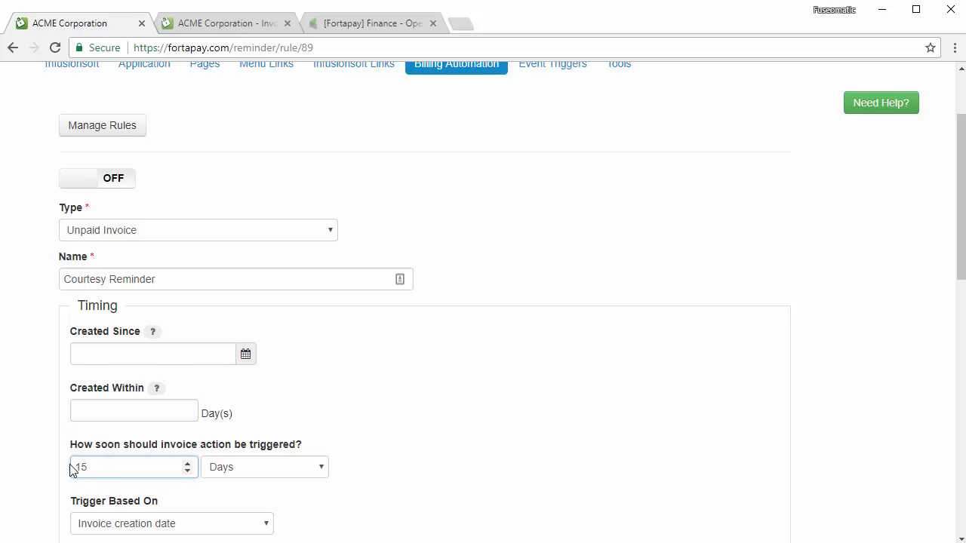
scroll(90, 468, down, 2)
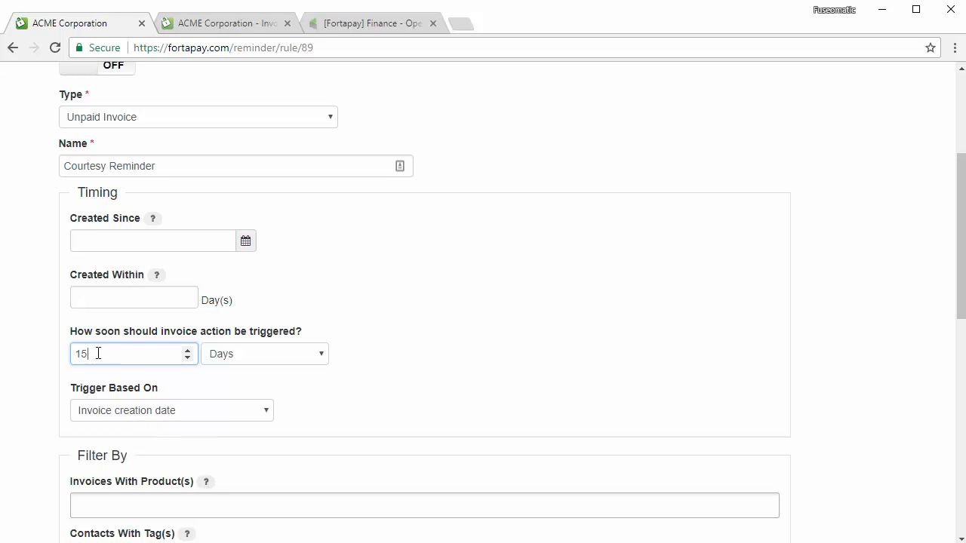
scroll(52, 345, down, 6)
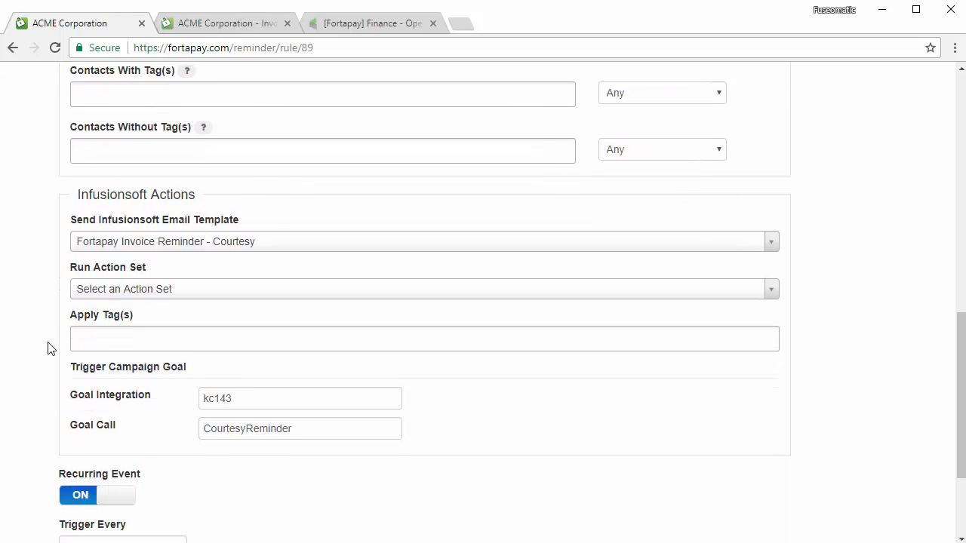
scroll(52, 345, down, 2)
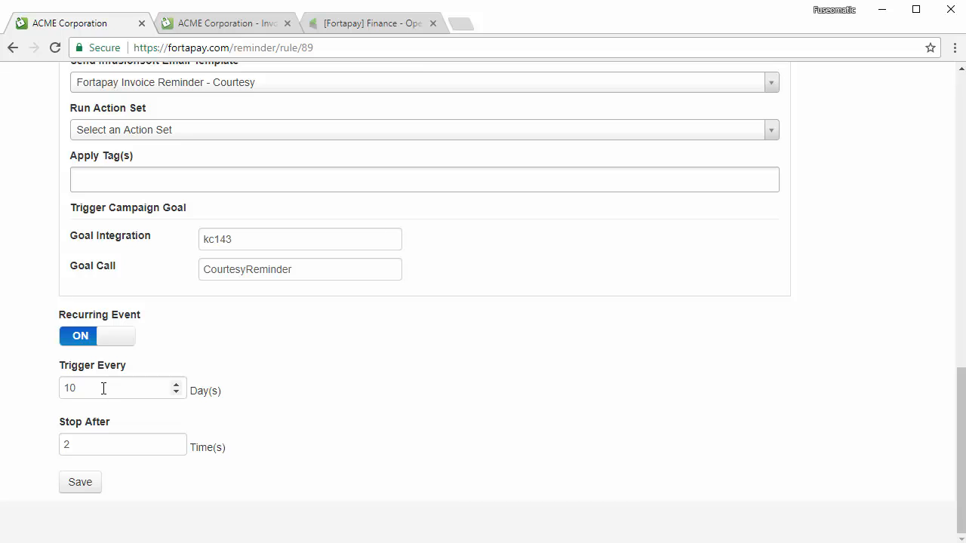
scroll(246, 392, up, 1)
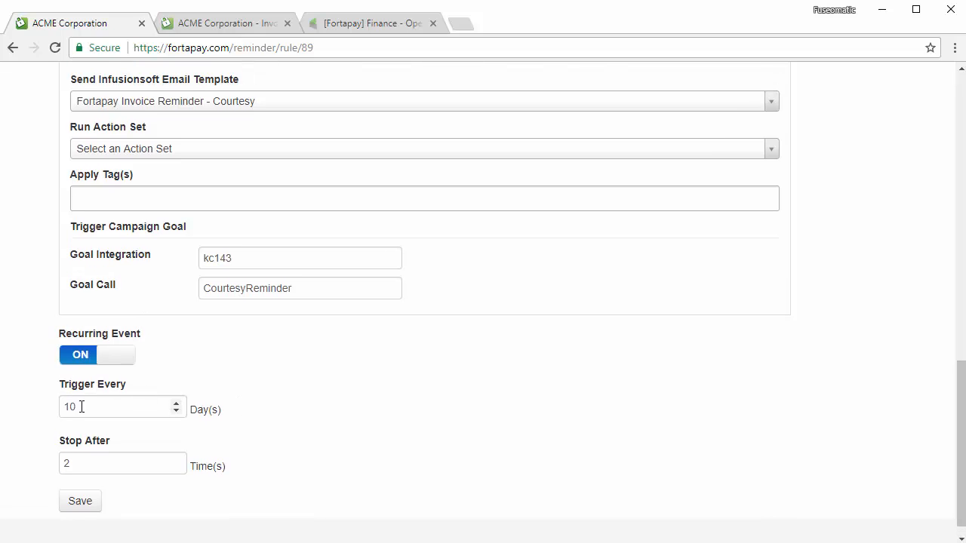
click(84, 406)
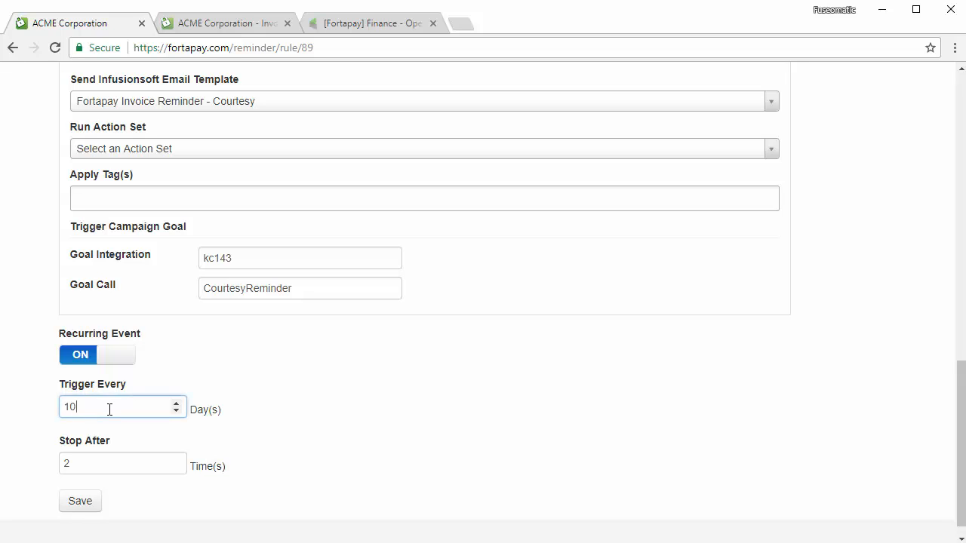
click(83, 502)
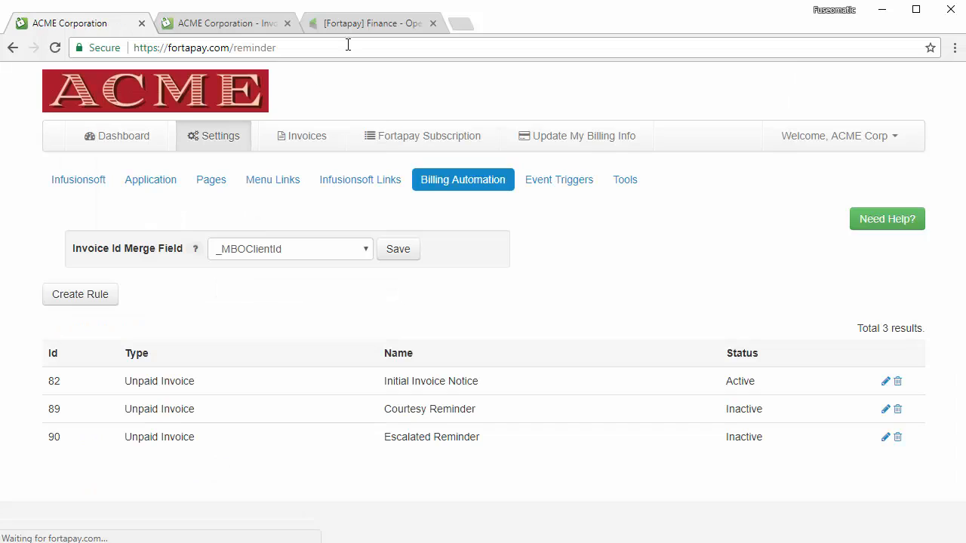
- Open the Courtesy Reminder Notice email and set its View Invoice button link type to URL
click(381, 29)
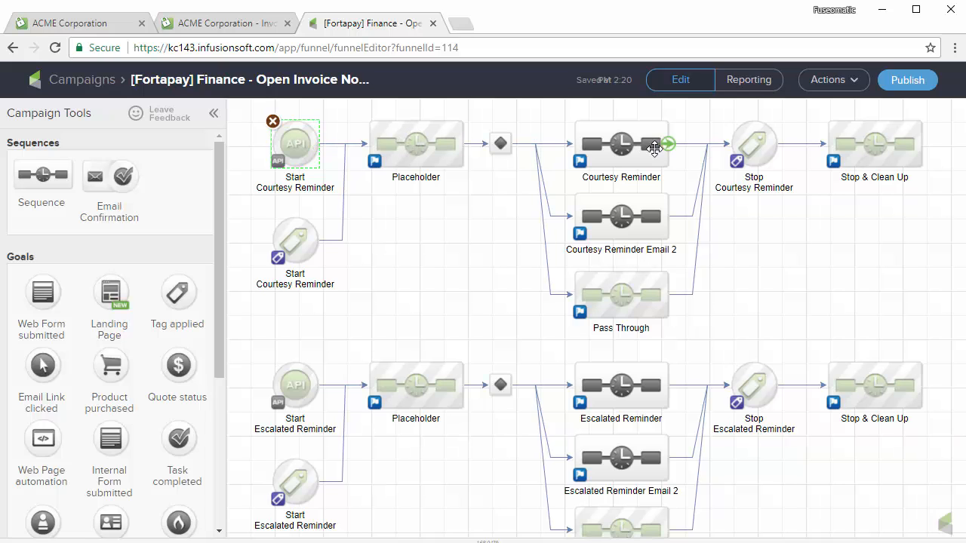
double_click(621, 143)
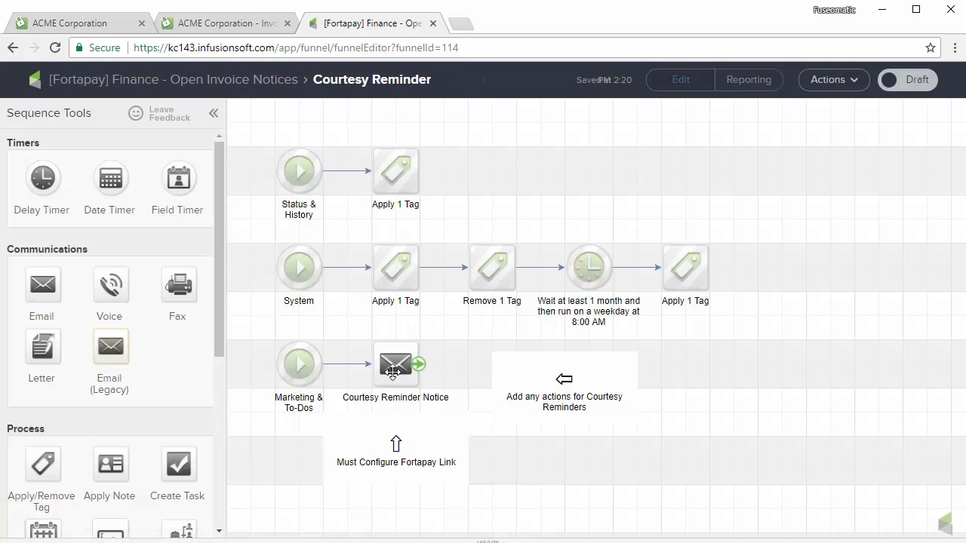
double_click(394, 368)
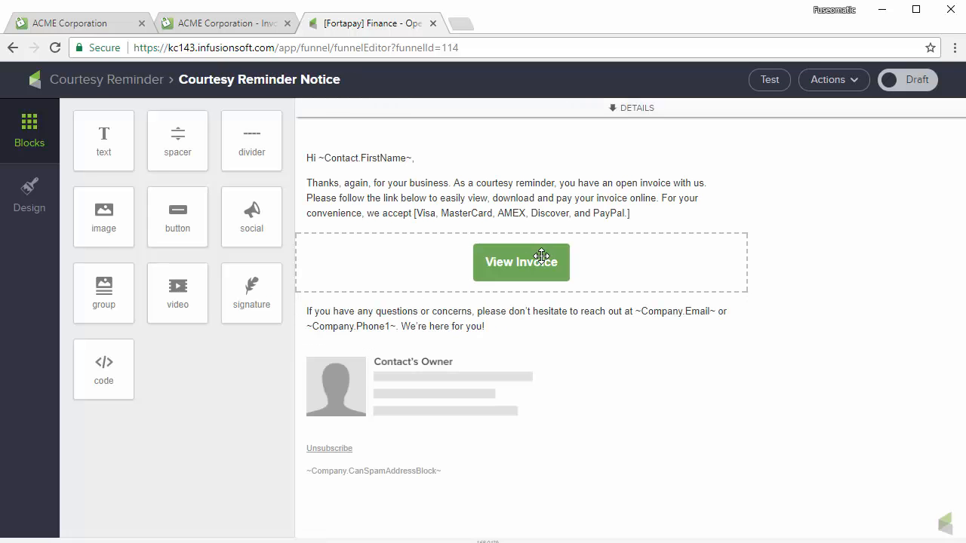
click(538, 261)
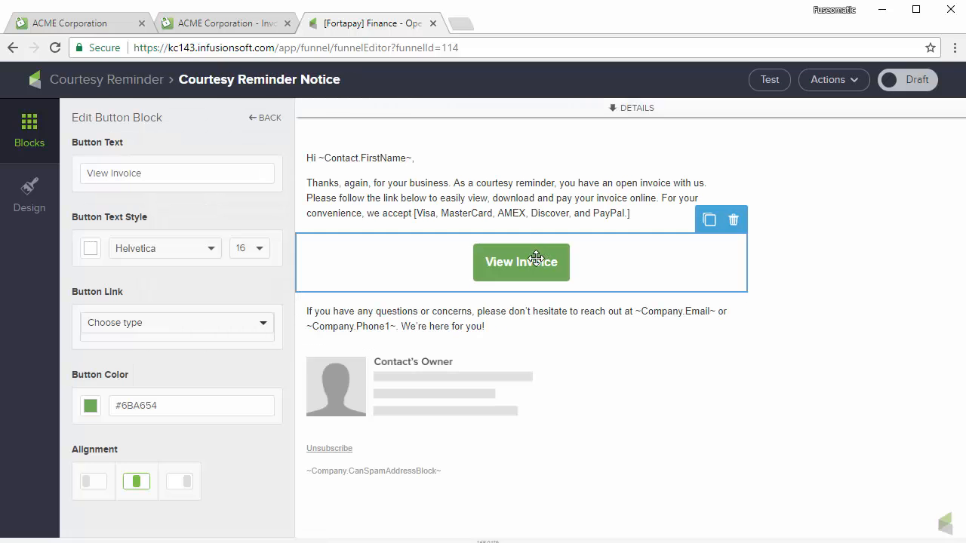
click(227, 323)
click(144, 349)
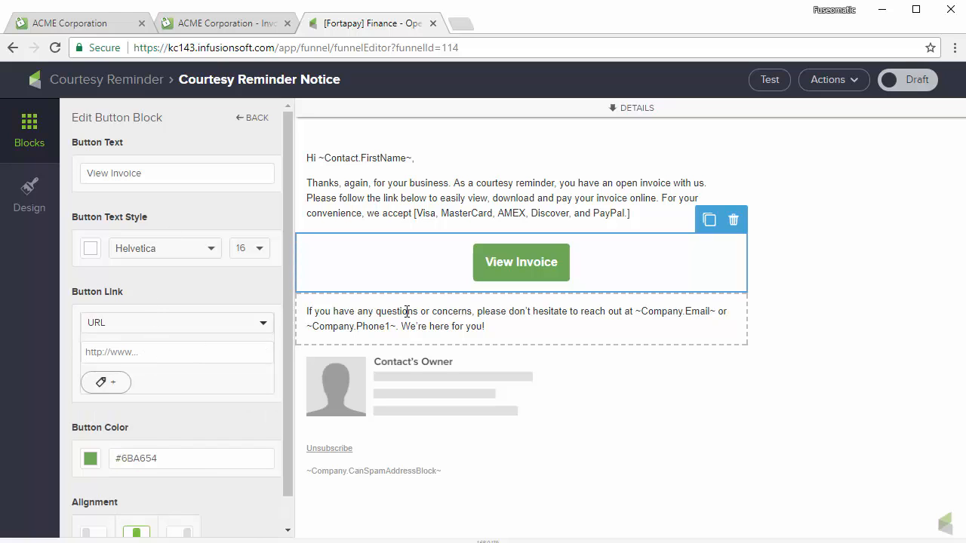
- Copy the Overview Page auto-login link from Fortapay's Infusionsoft Links settings page
click(110, 25)
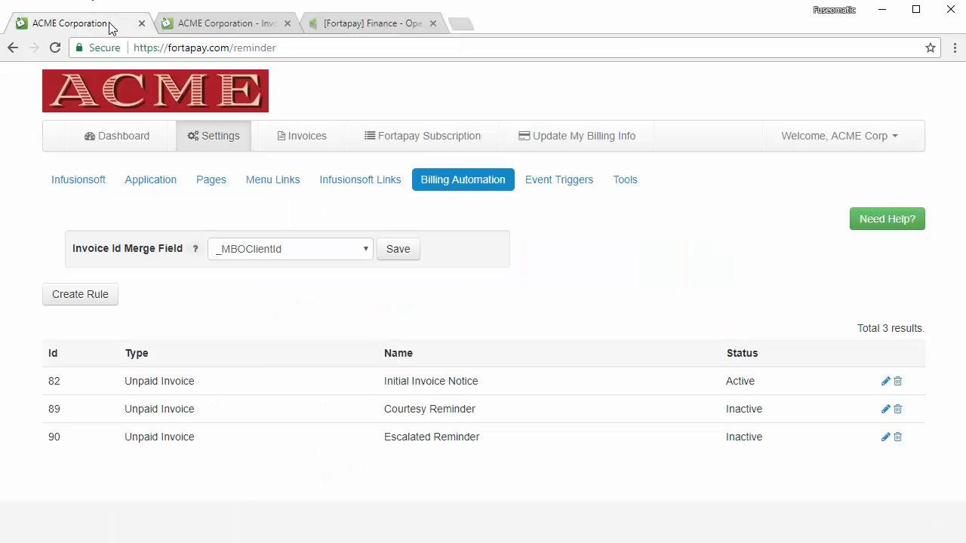
click(368, 189)
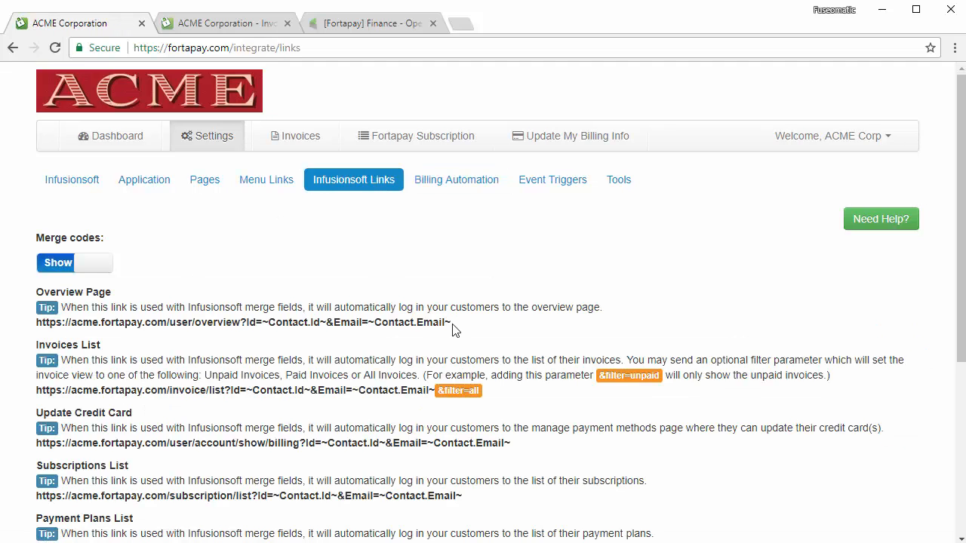
drag(451, 325, 35, 332)
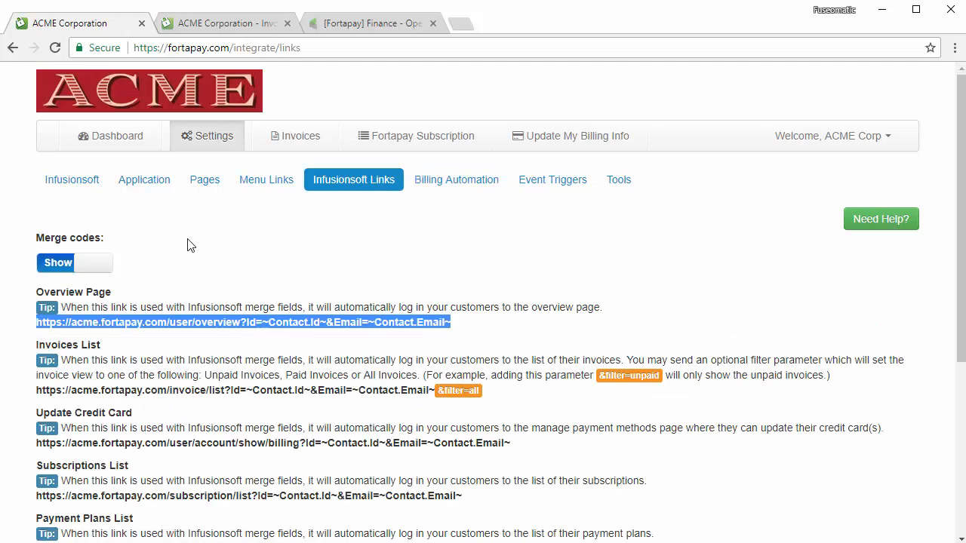
click(259, 25)
- Paste the Fortapay overview link as the View Invoice URL and mark the email Ready
click(362, 25)
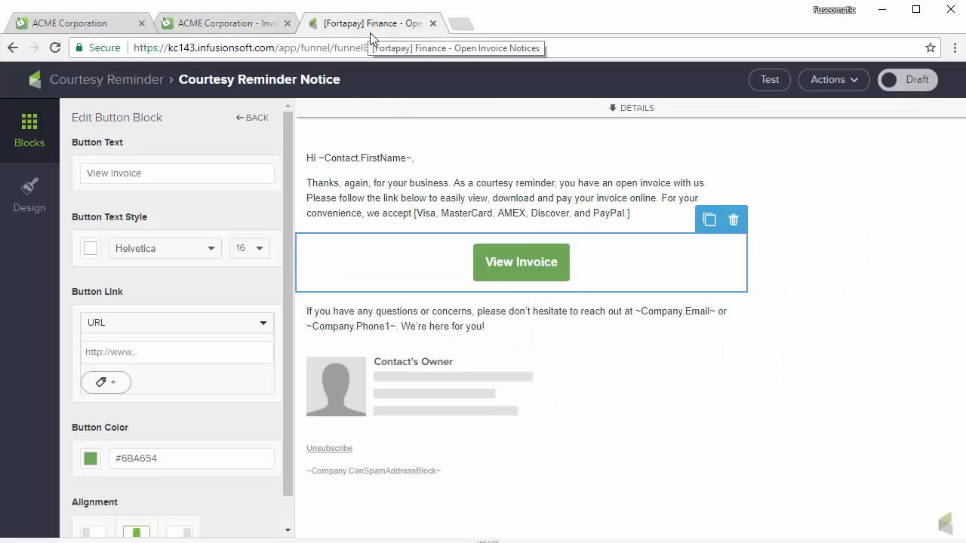
click(157, 358)
key(ctrl+v)
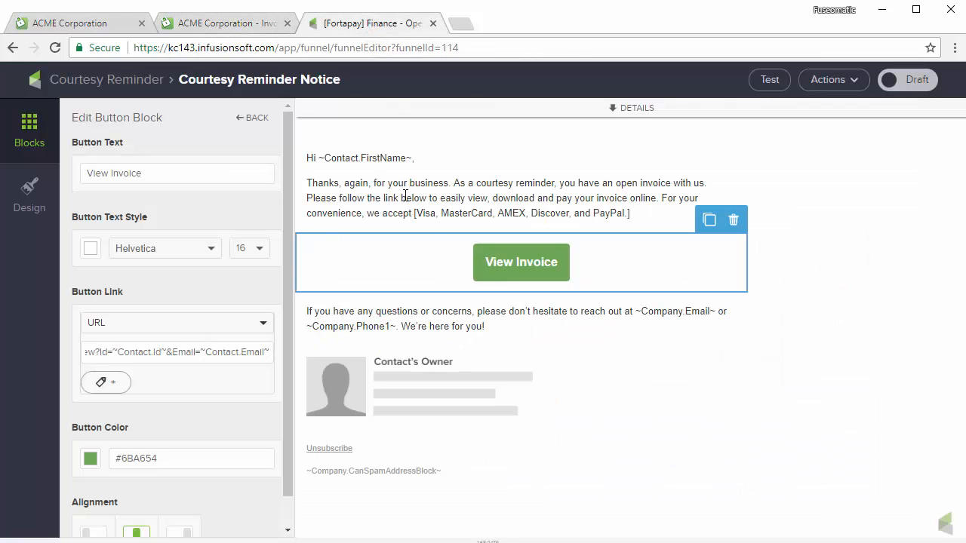
click(479, 185)
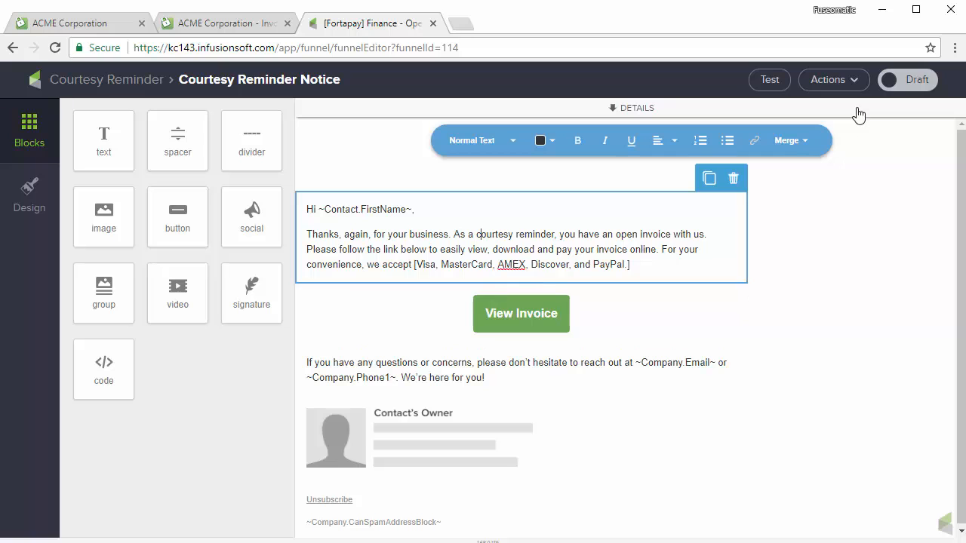
click(887, 80)
click(110, 84)
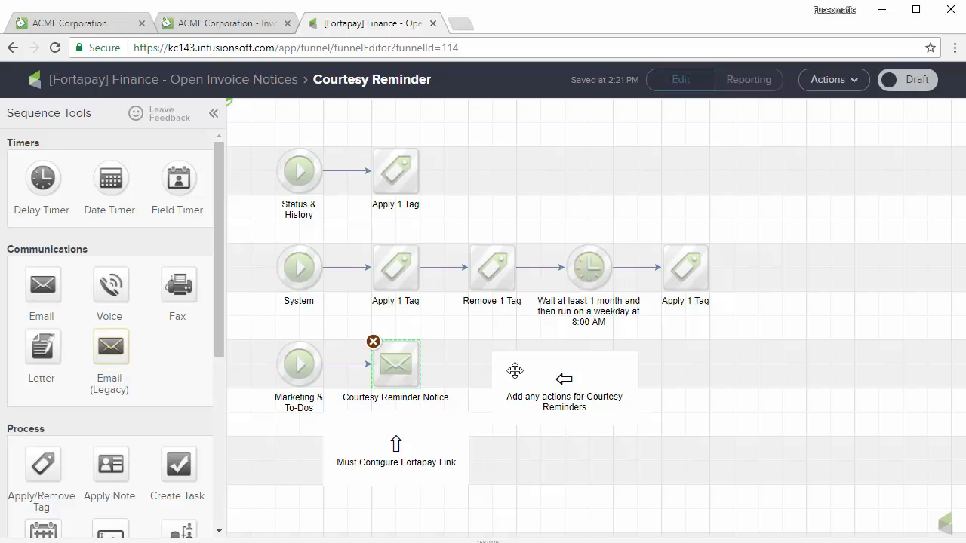
- Add a one-week Delay Timer and a second reminder email after the Courtesy Reminder Notice
drag(550, 362, 622, 363)
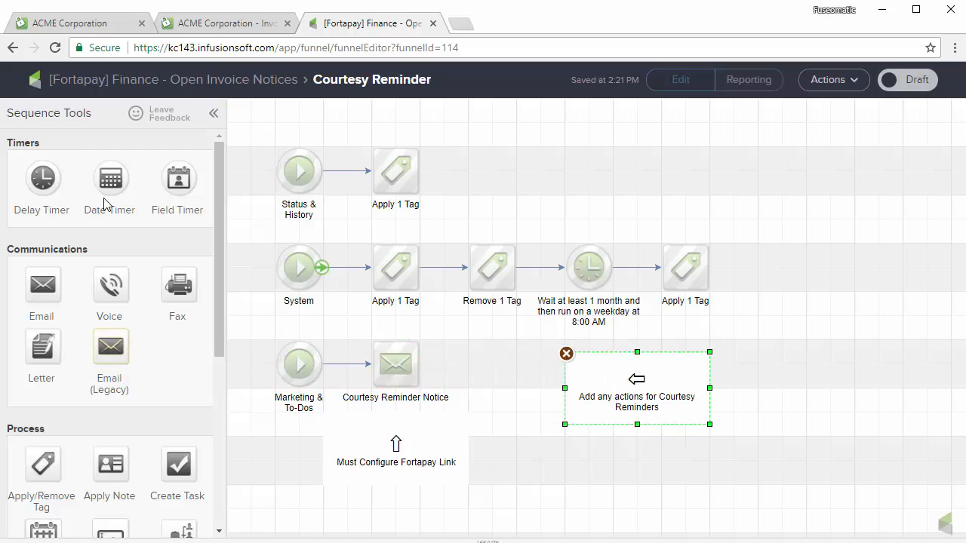
drag(54, 177, 492, 365)
drag(418, 369, 492, 364)
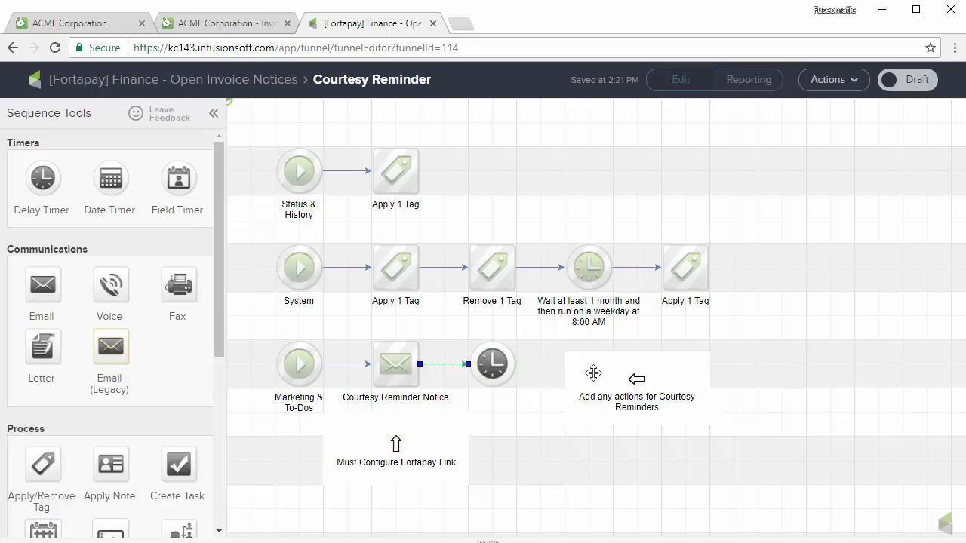
drag(593, 374, 690, 385)
drag(387, 365, 582, 366)
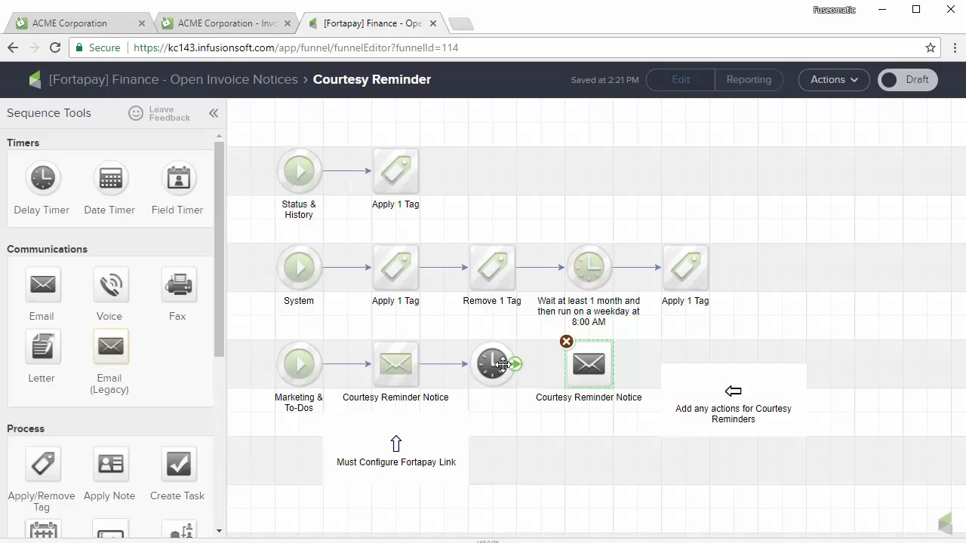
drag(518, 364, 585, 364)
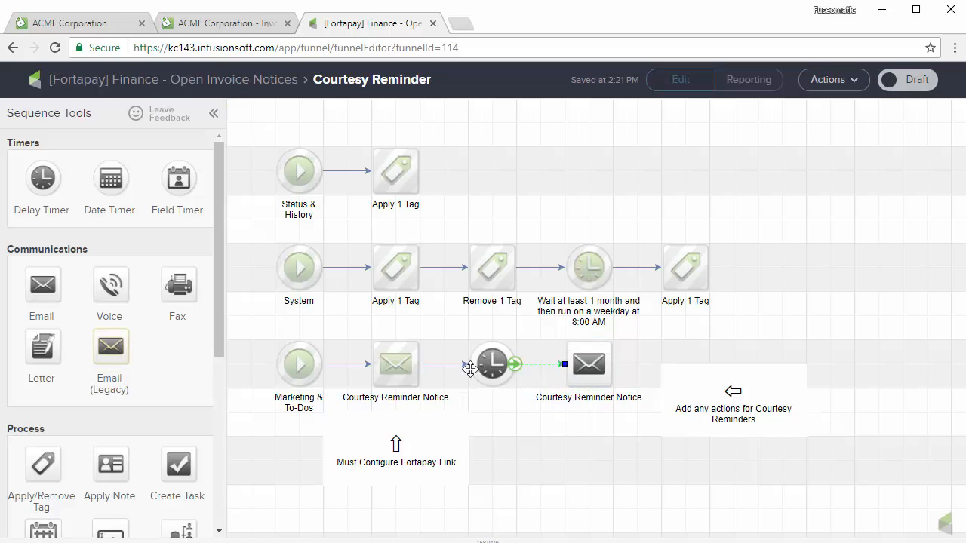
double_click(500, 364)
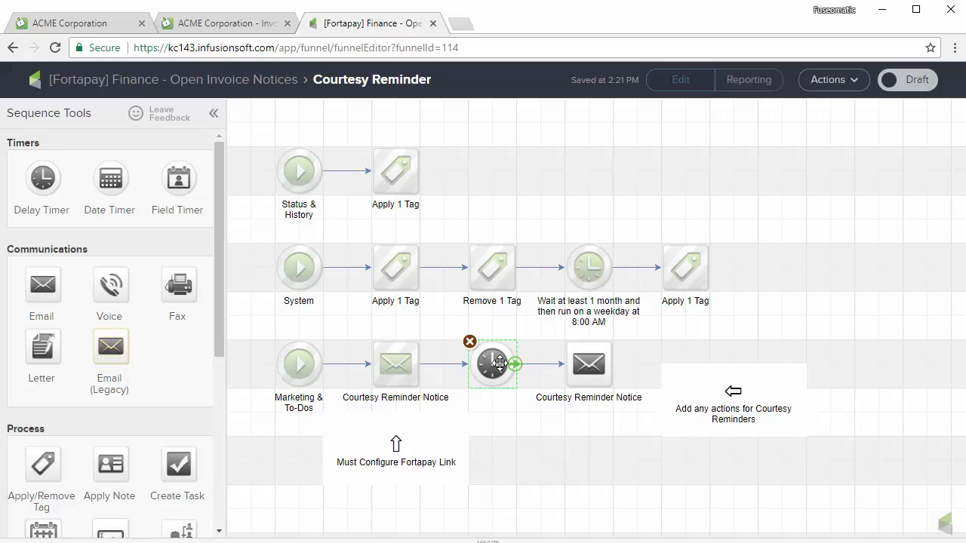
click(291, 283)
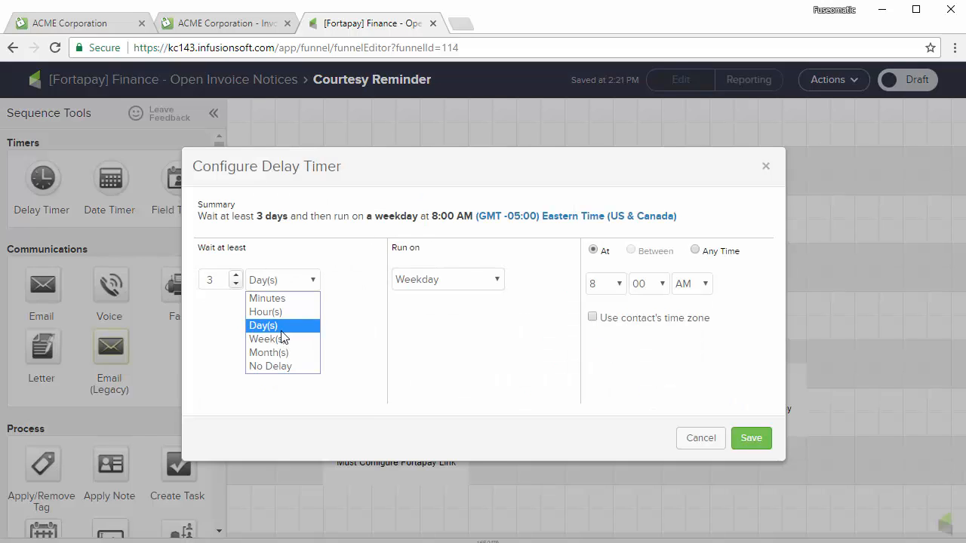
click(280, 339)
click(751, 439)
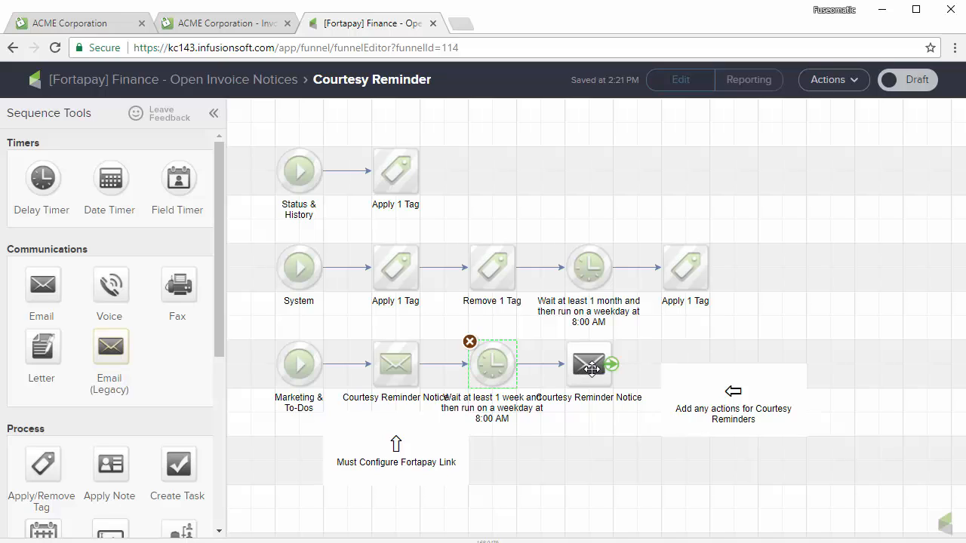
- Delete the timer and second email again, then switch the sequence to Ready
drag(594, 368, 619, 368)
drag(481, 363, 505, 363)
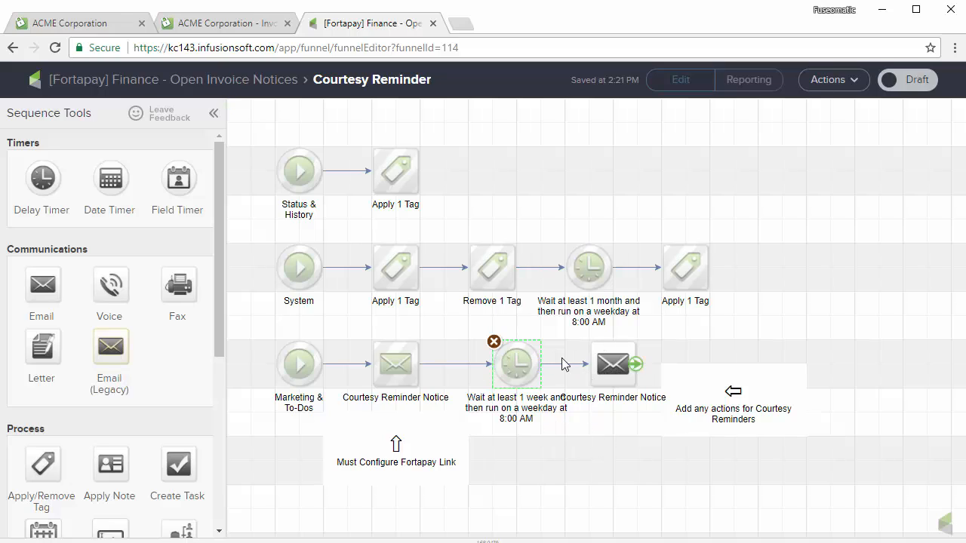
click(494, 342)
click(533, 153)
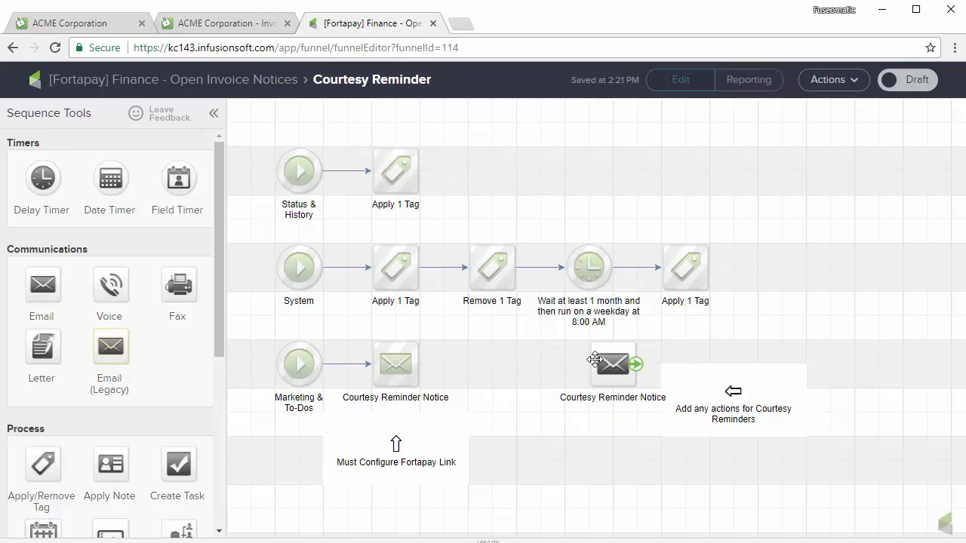
click(590, 342)
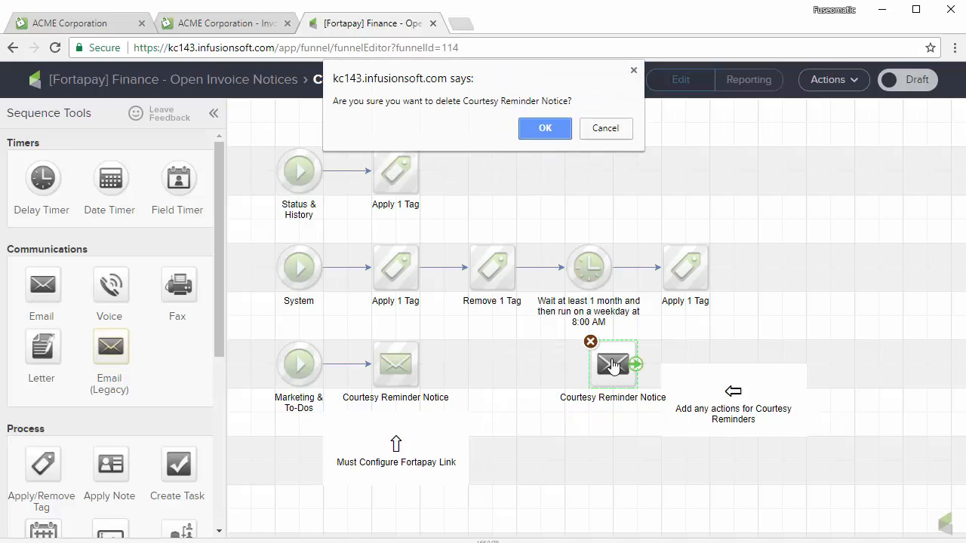
click(545, 128)
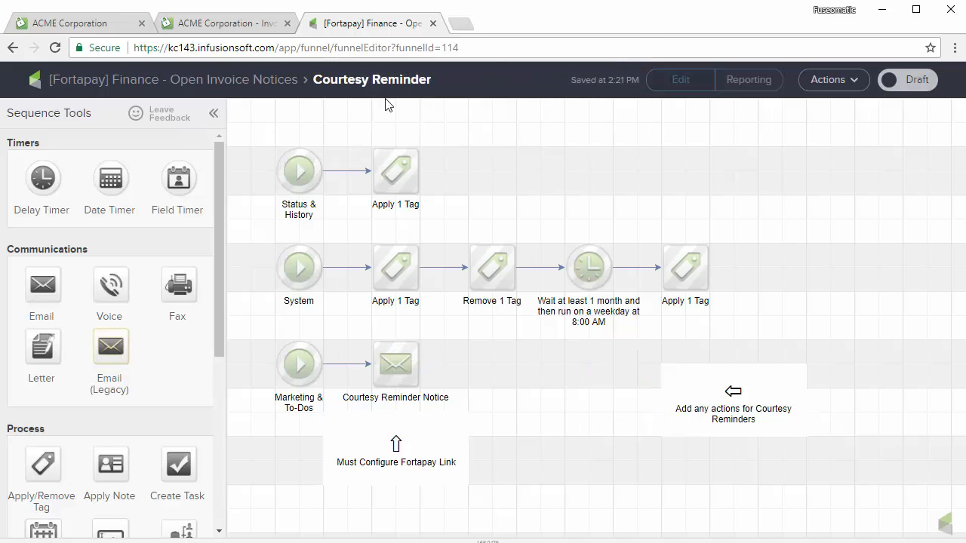
click(911, 81)
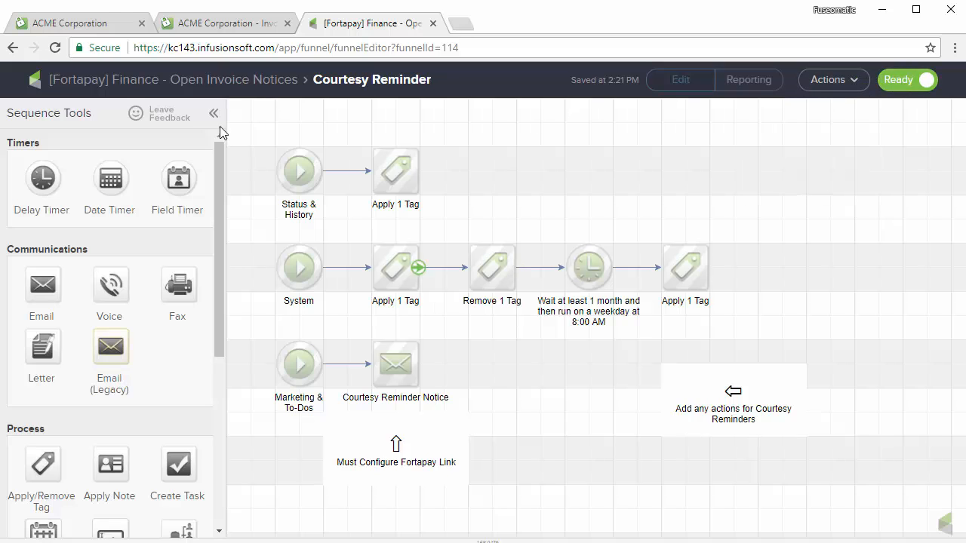
- Open the test contact's record and review its general, billing and email details
click(260, 85)
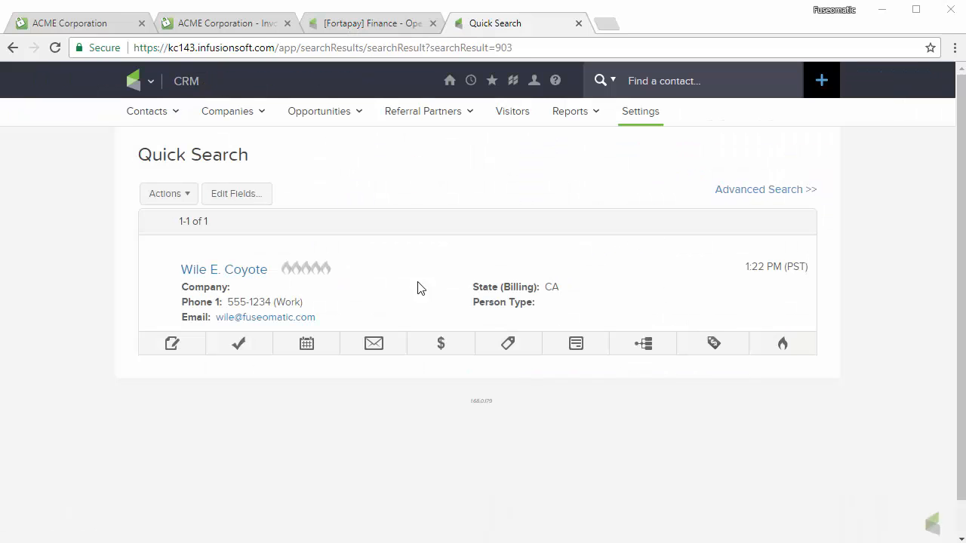
click(230, 272)
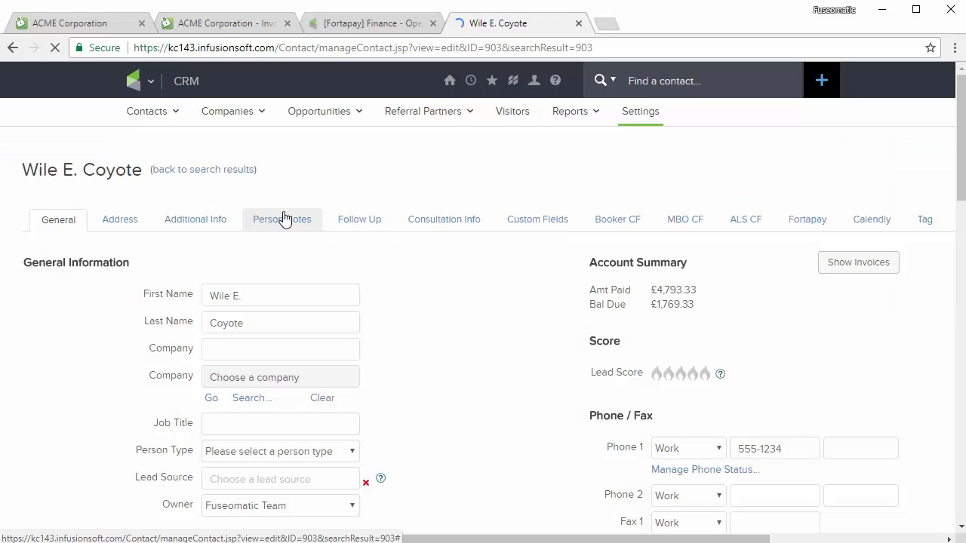
scroll(418, 332, down, 2)
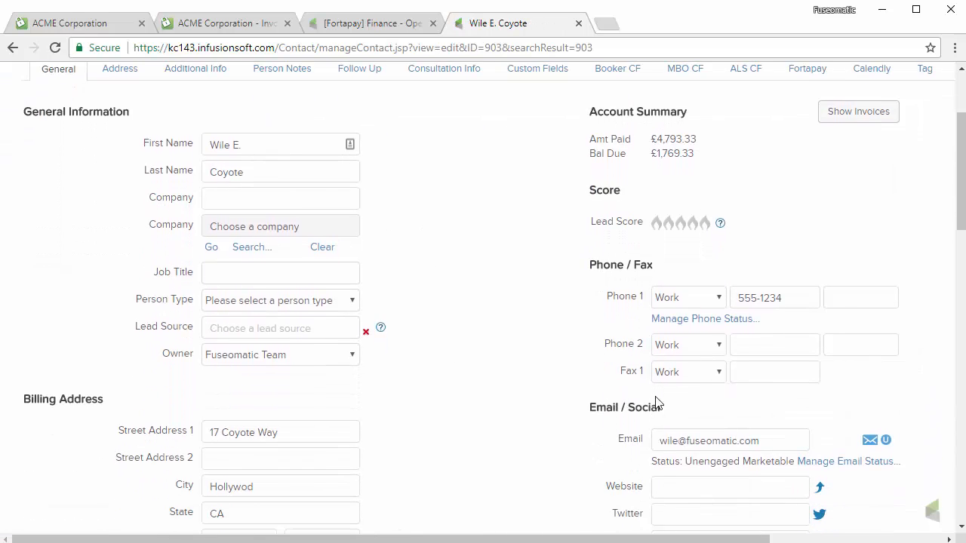
drag(769, 440, 569, 434)
scroll(510, 408, down, 1)
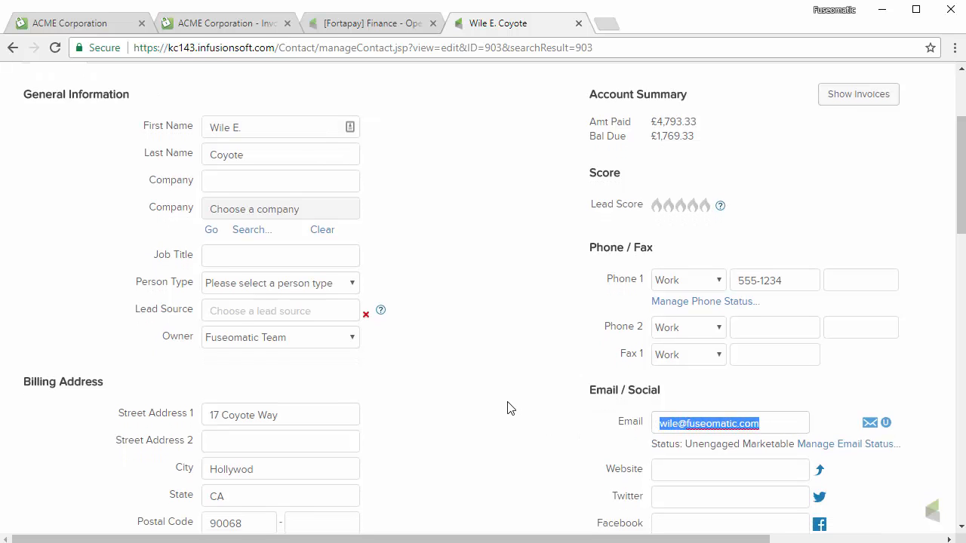
scroll(508, 407, down, 1)
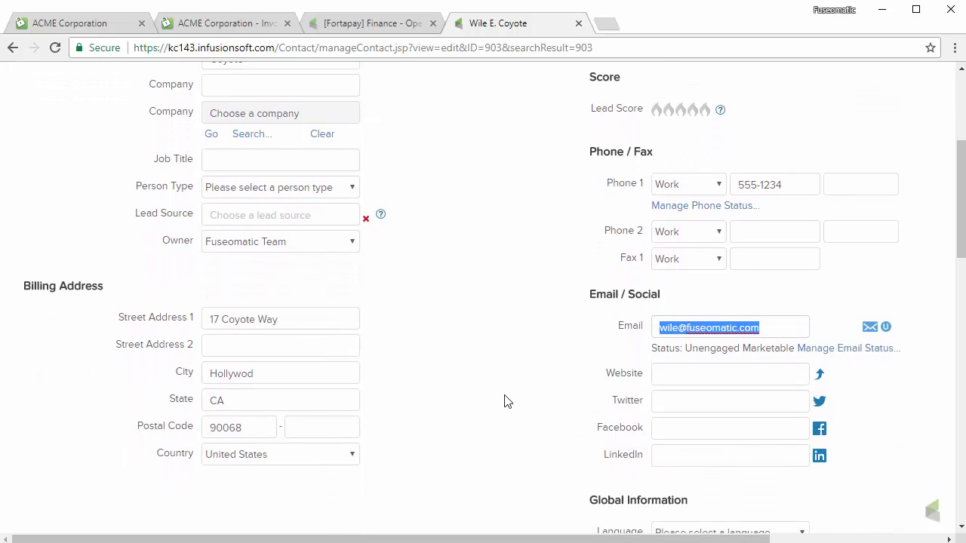
scroll(506, 390, down, 1)
scroll(502, 389, up, 4)
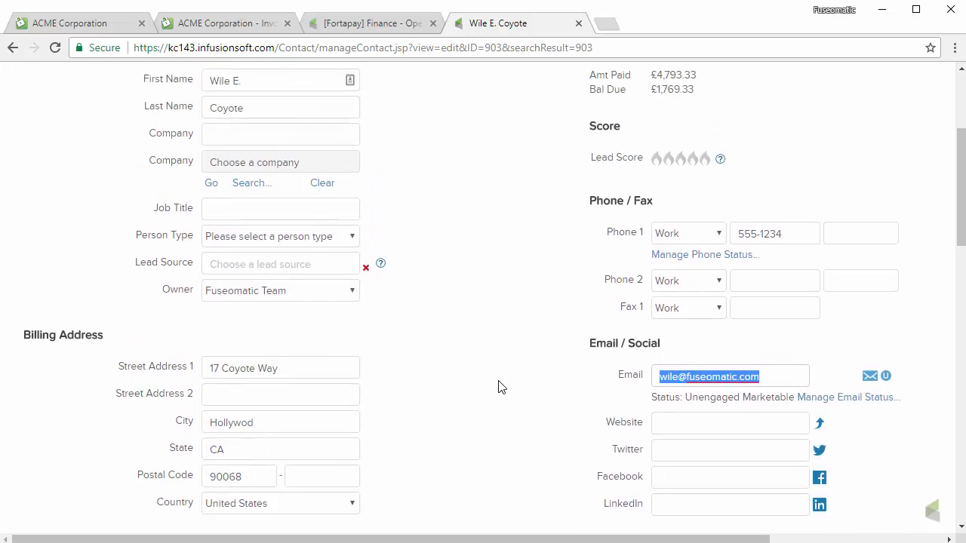
scroll(498, 387, down, 3)
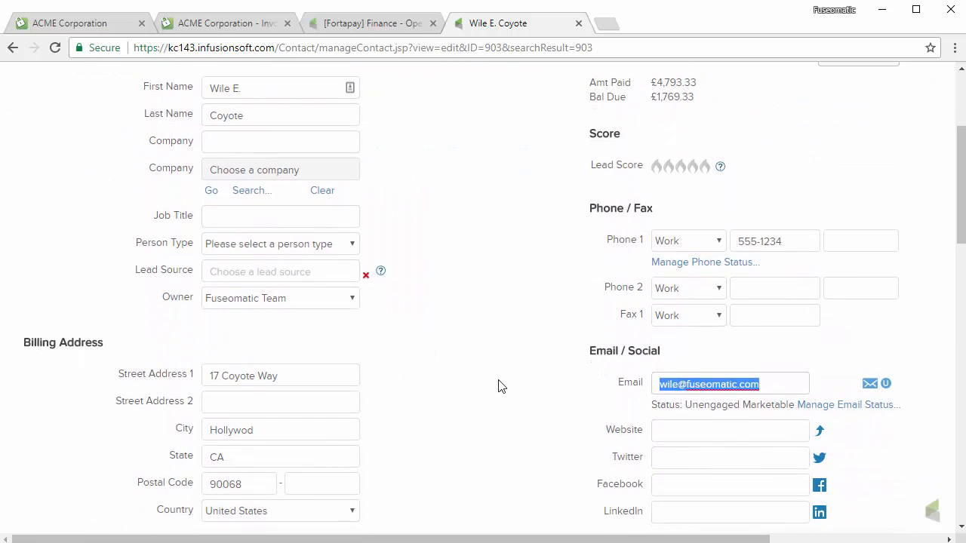
scroll(505, 381, up, 1)
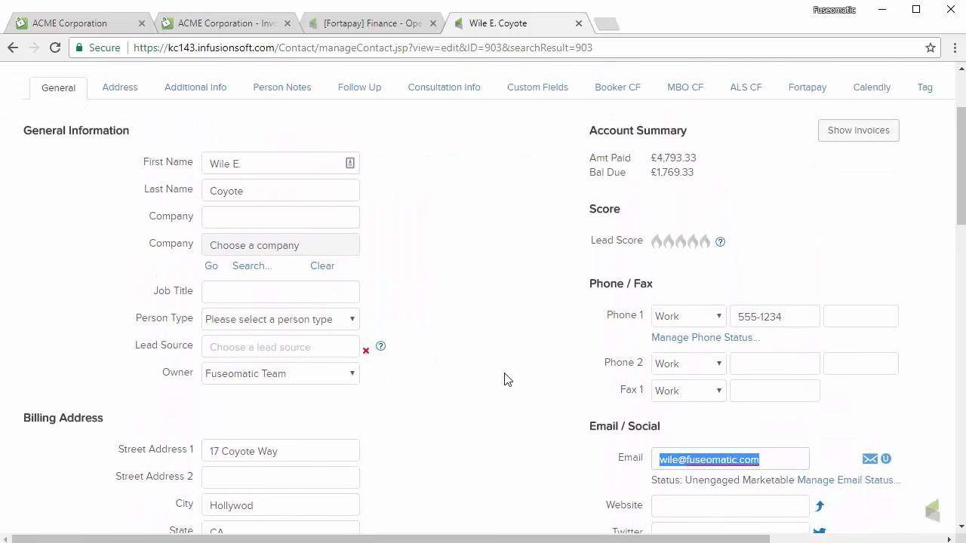
scroll(505, 379, up, 1)
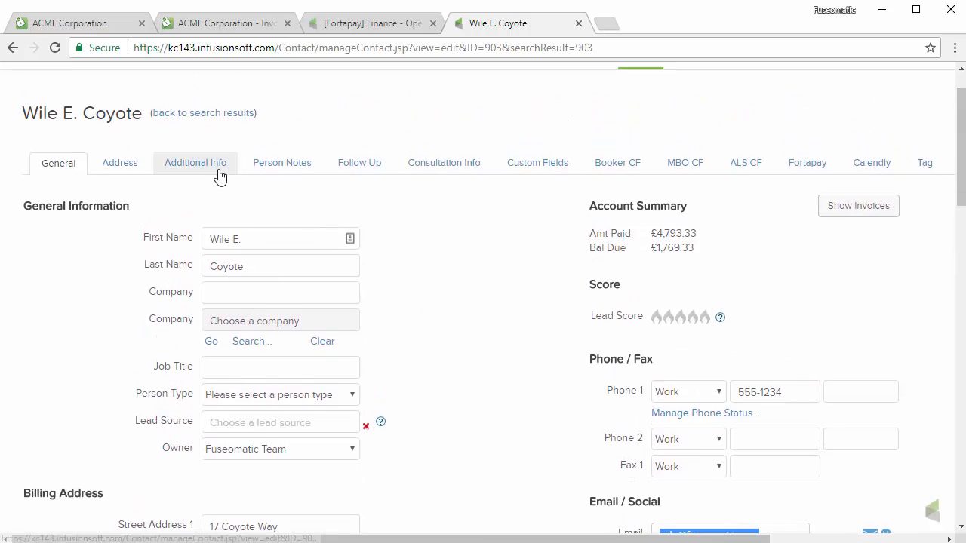
- On Additional Info, enter the contact's second email address and tick its marketing permission
click(219, 170)
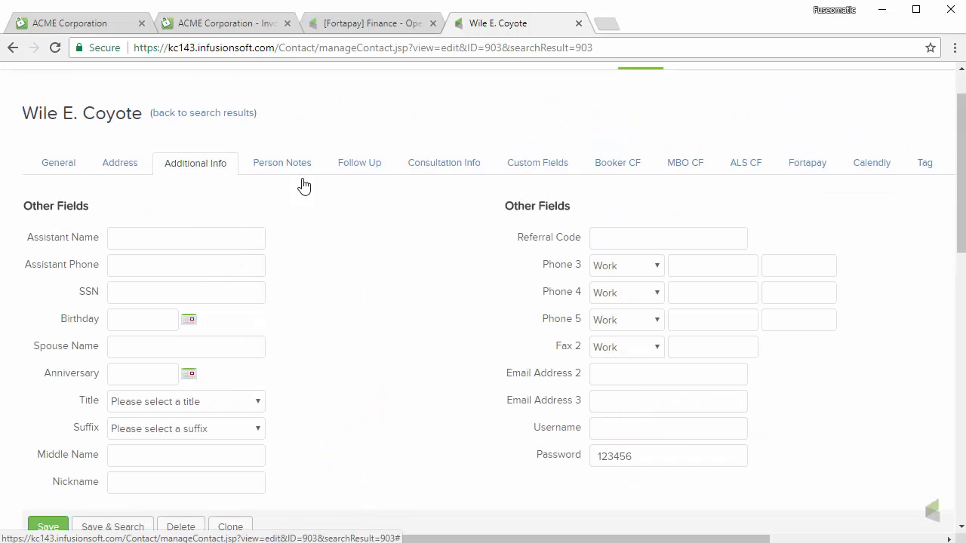
click(626, 375)
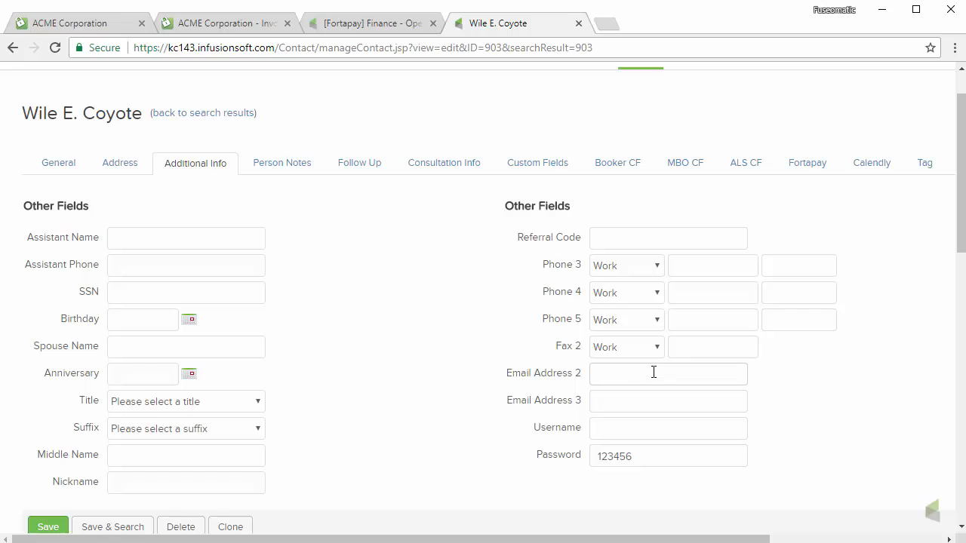
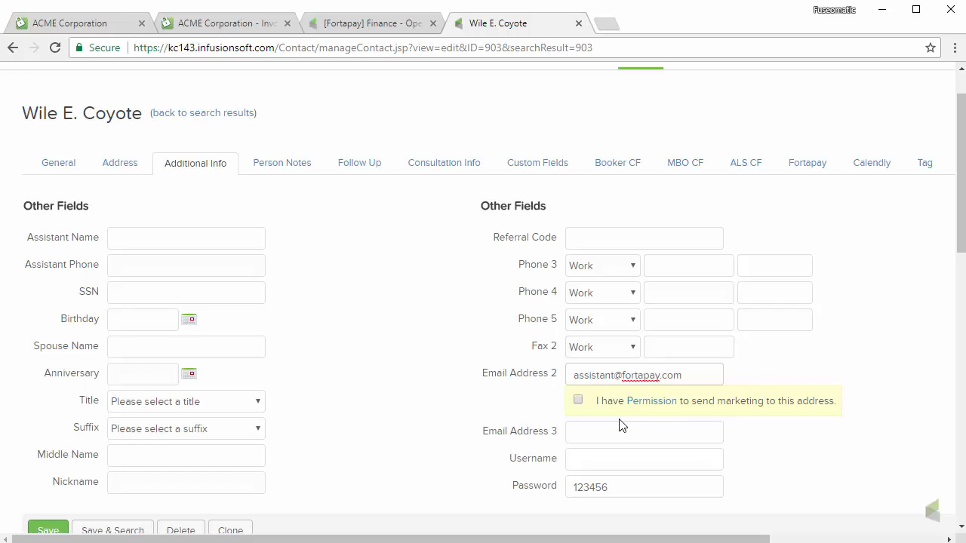
click(578, 401)
scroll(842, 388, down, 2)
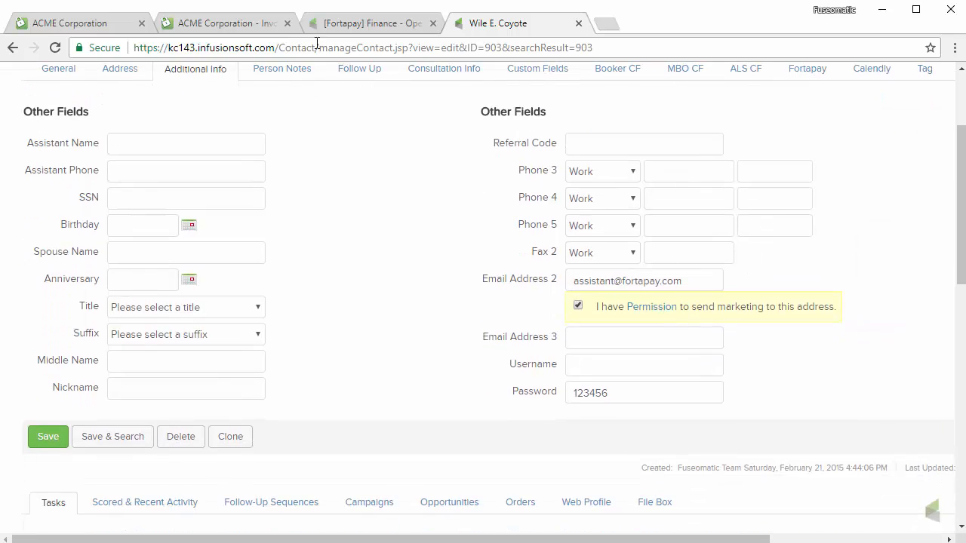
click(355, 24)
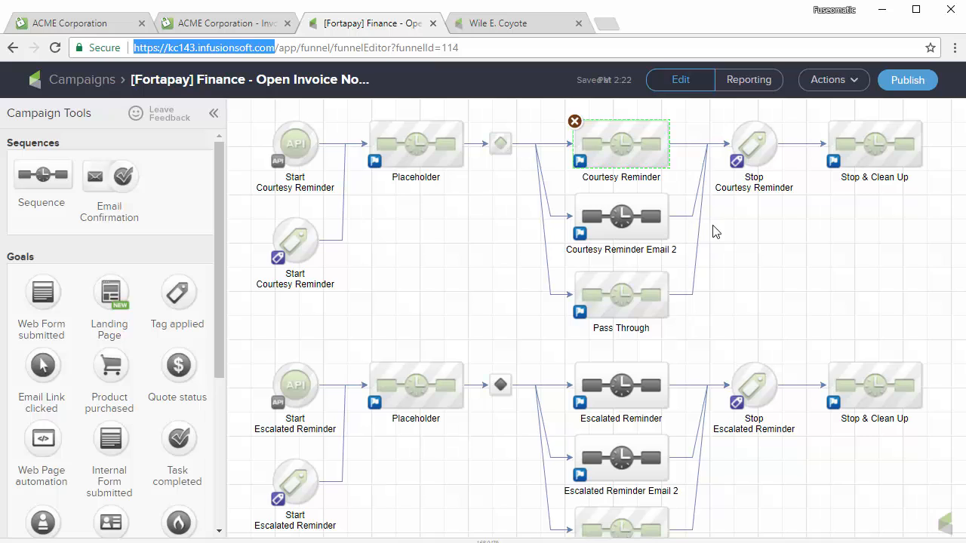
- Scroll to the bottom of the contact record and open the Internal Forms list
click(544, 25)
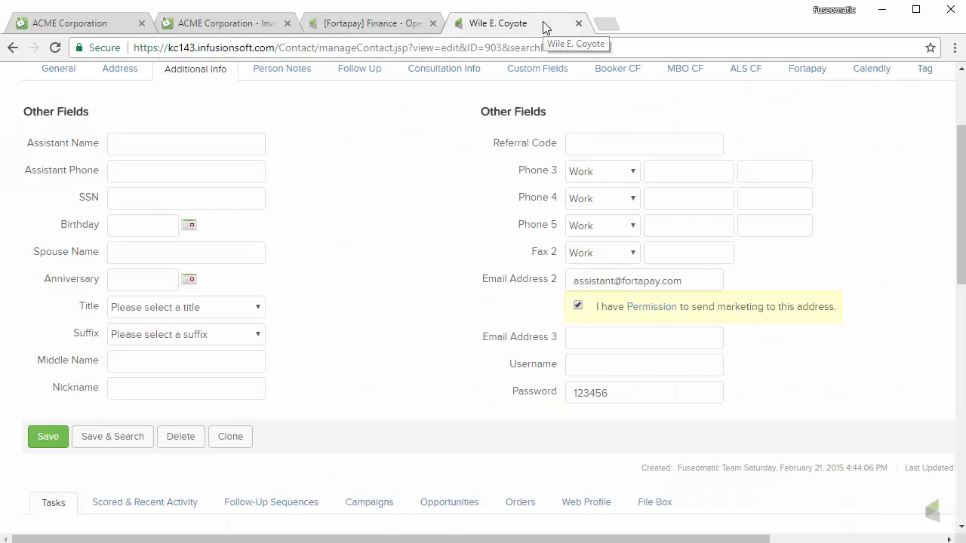
scroll(466, 270, down, 5)
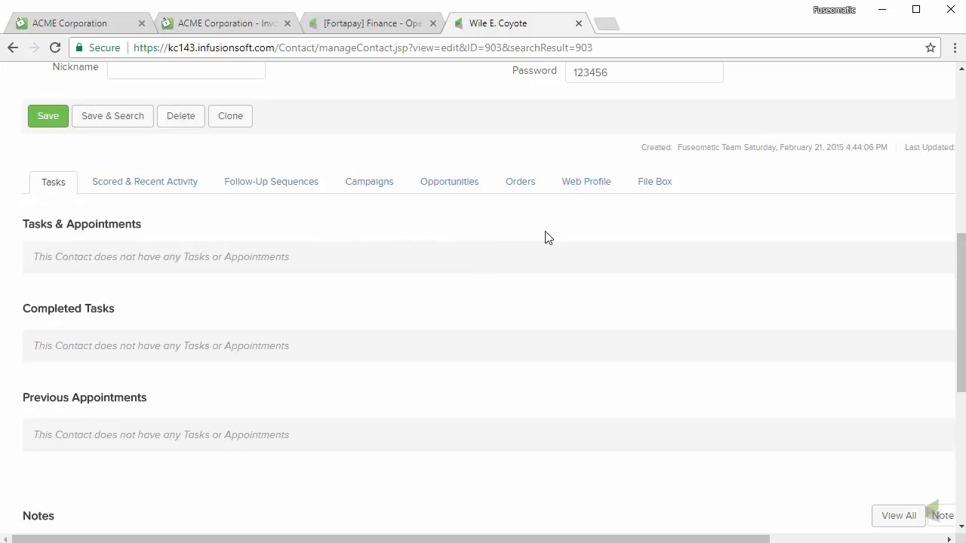
scroll(559, 276, down, 2)
scroll(551, 339, up, 4)
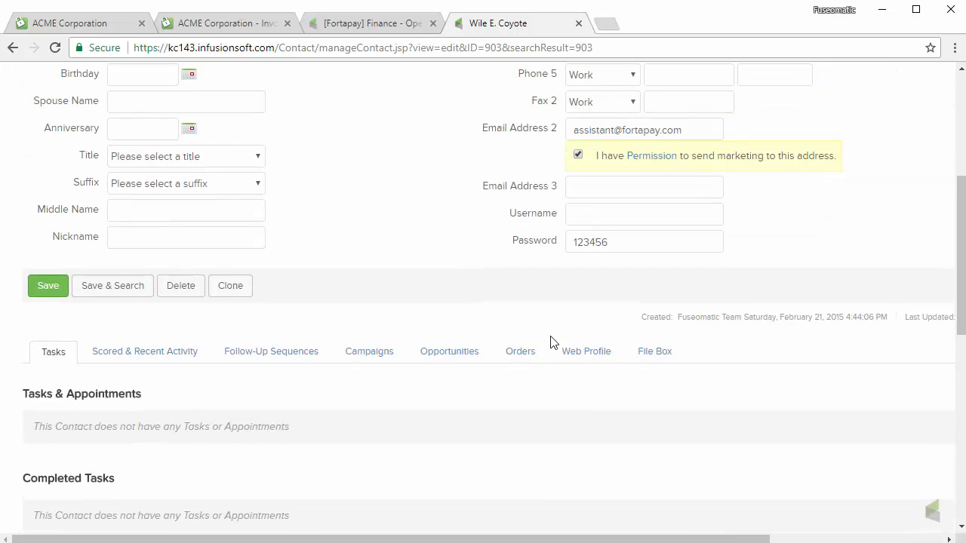
scroll(550, 345, down, 2)
scroll(631, 494, down, 3)
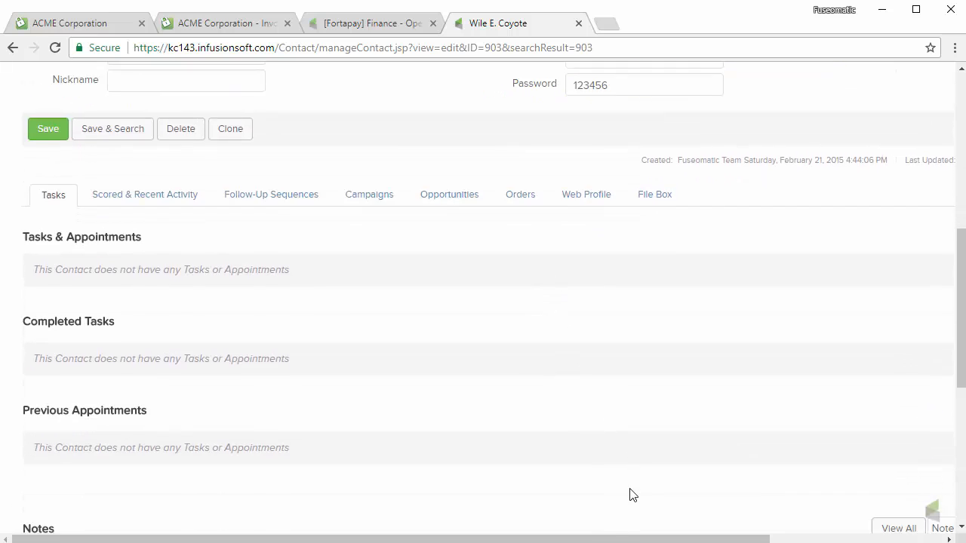
scroll(596, 501, down, 3)
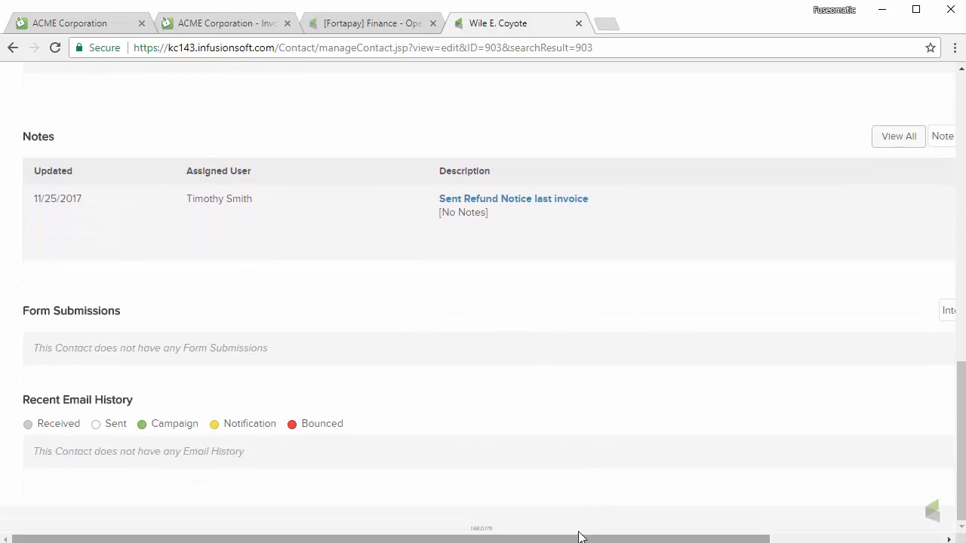
drag(578, 537, 772, 538)
click(868, 310)
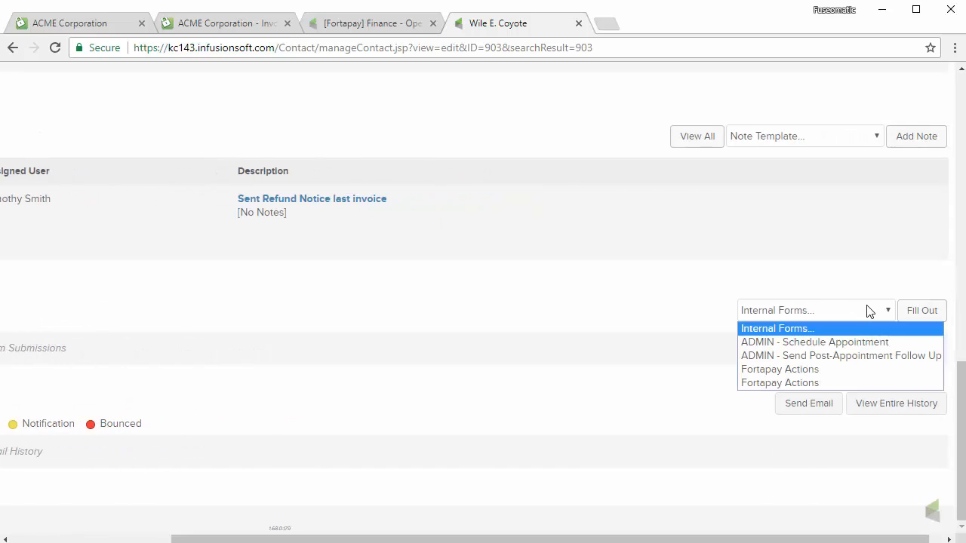
- Fill out the Fortapay Actions form, ticking 'Send invoices to [Email 1] and [Email 2]'
click(822, 369)
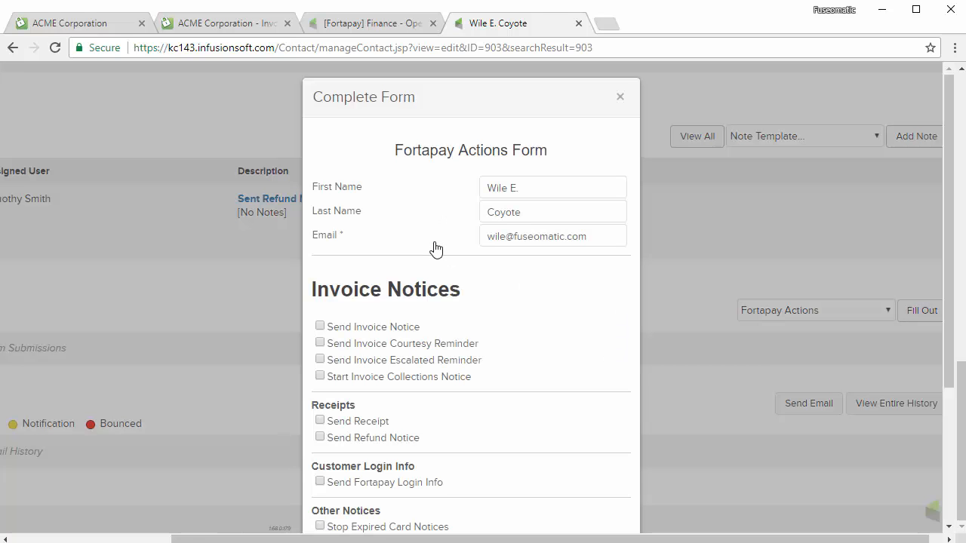
scroll(513, 196, down, 3)
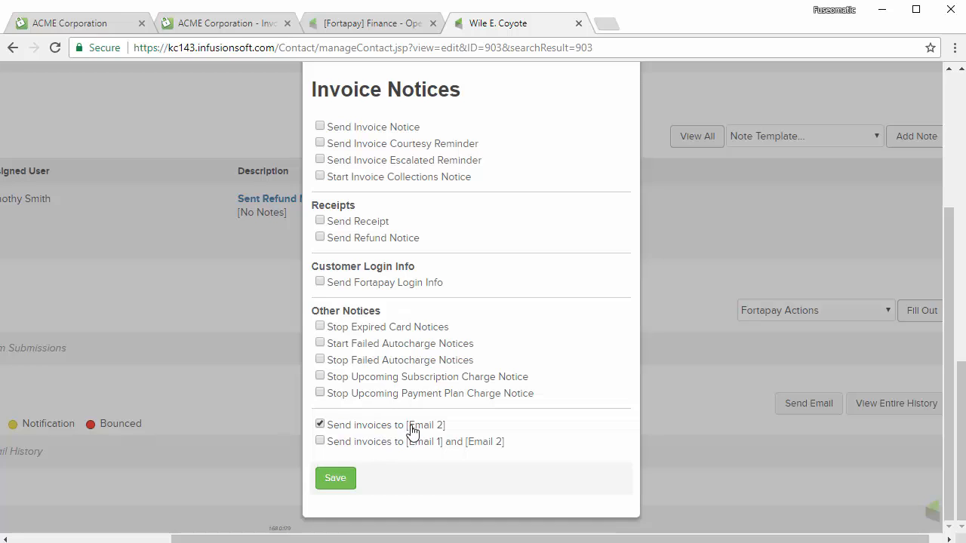
click(320, 441)
click(320, 442)
scroll(602, 313, up, 3)
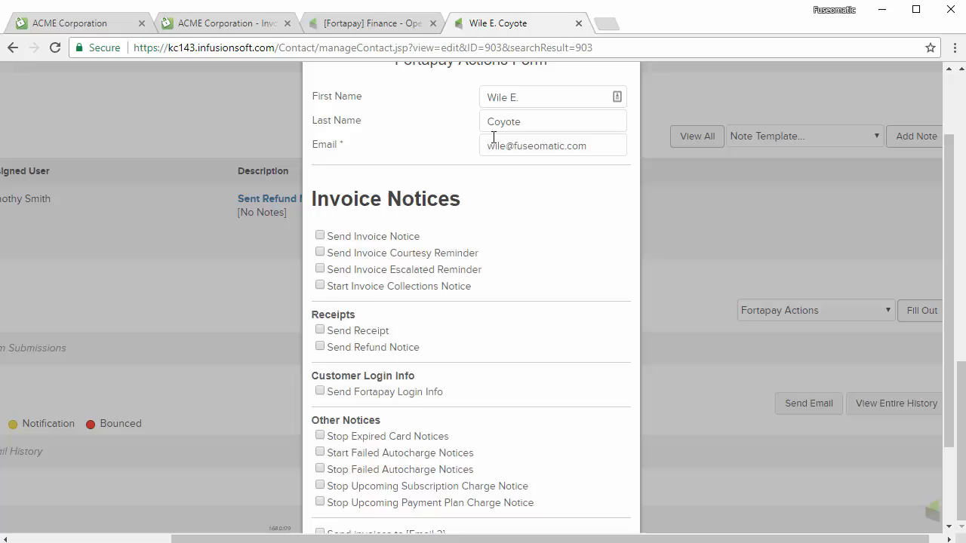
click(399, 25)
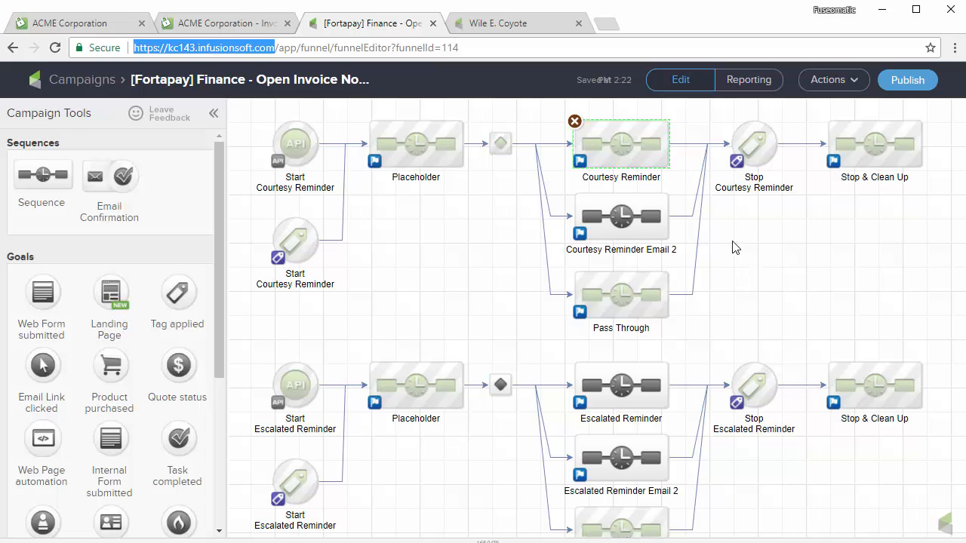
drag(436, 255, 411, 191)
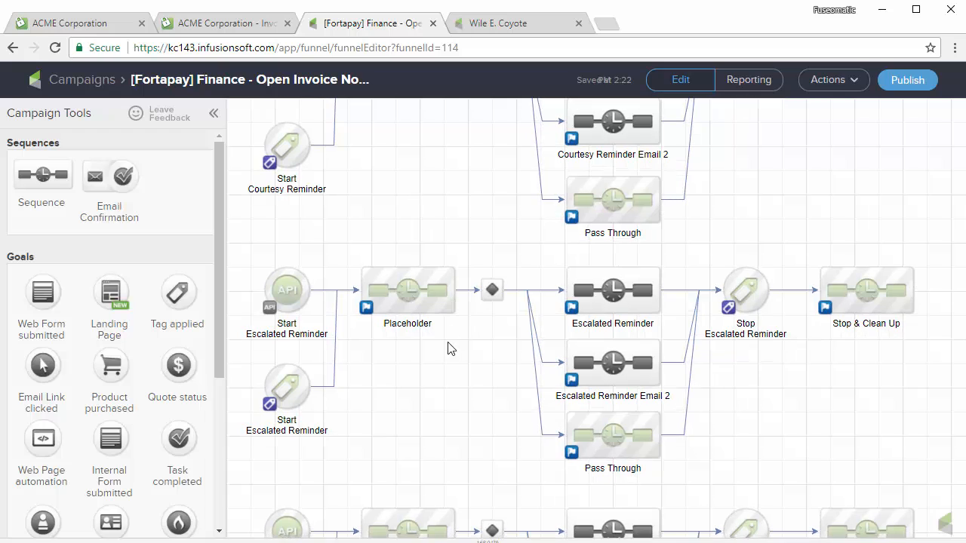
drag(443, 357, 446, 309)
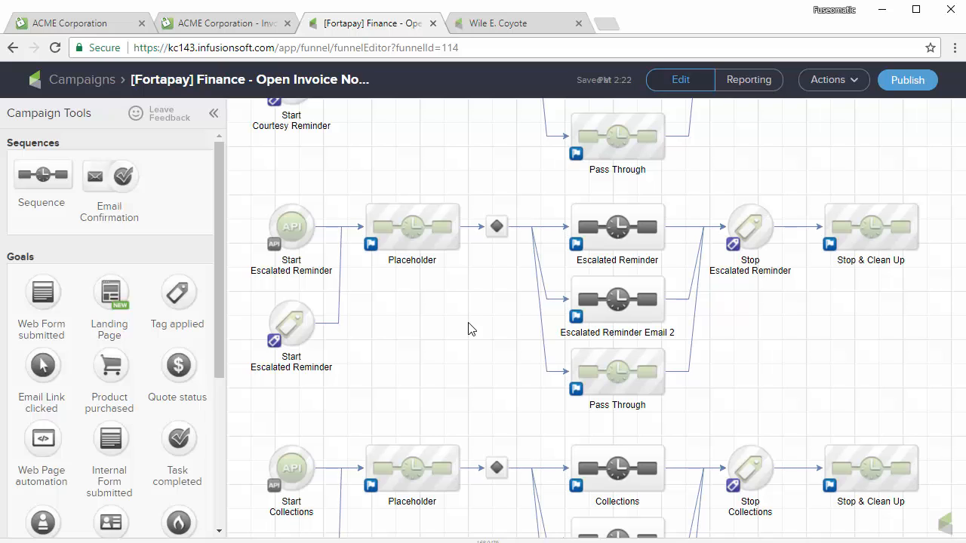
drag(446, 347, 444, 198)
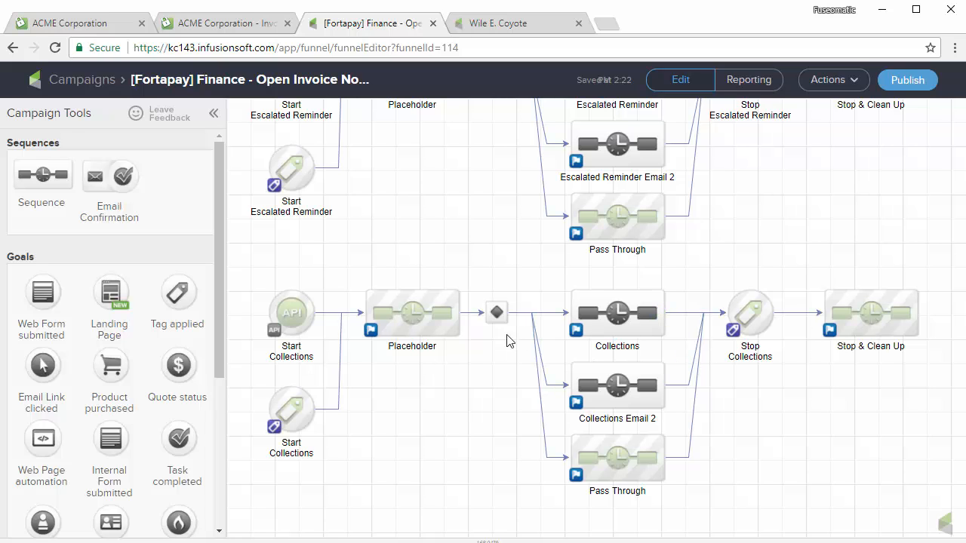
double_click(616, 321)
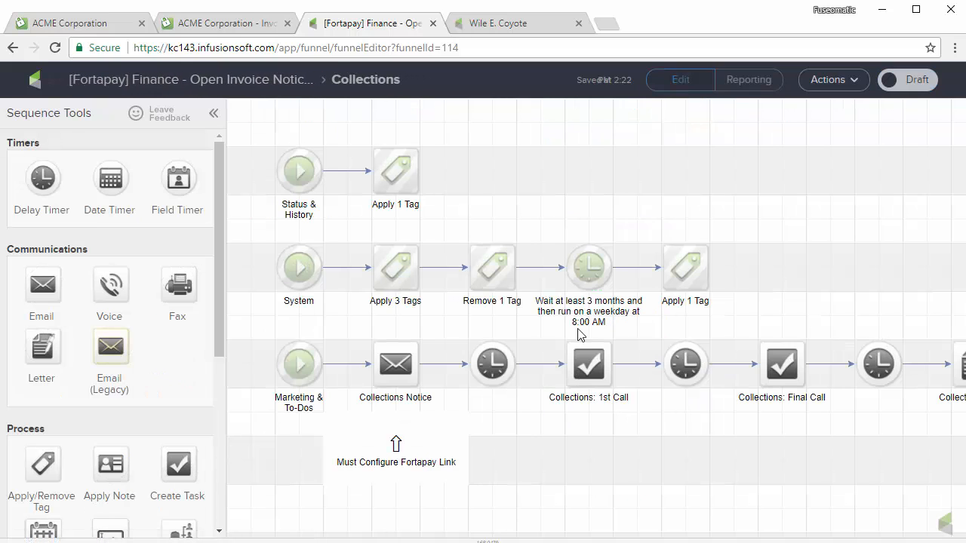
drag(692, 446, 616, 436)
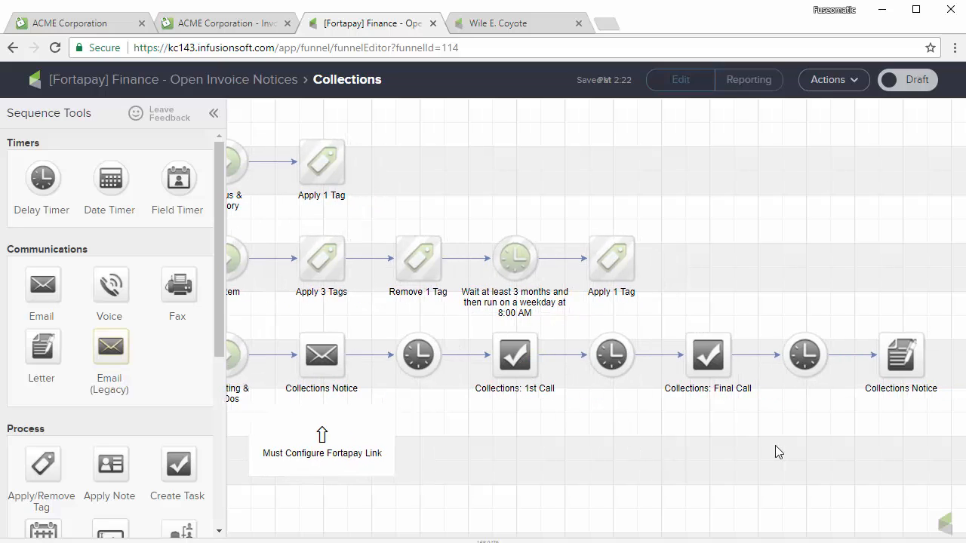
drag(775, 446, 766, 449)
drag(681, 454, 735, 456)
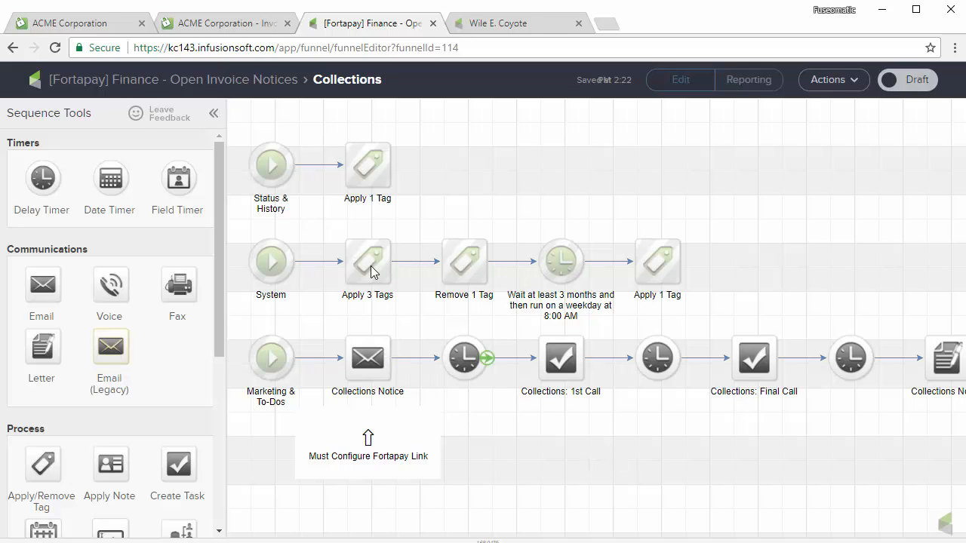
click(204, 81)
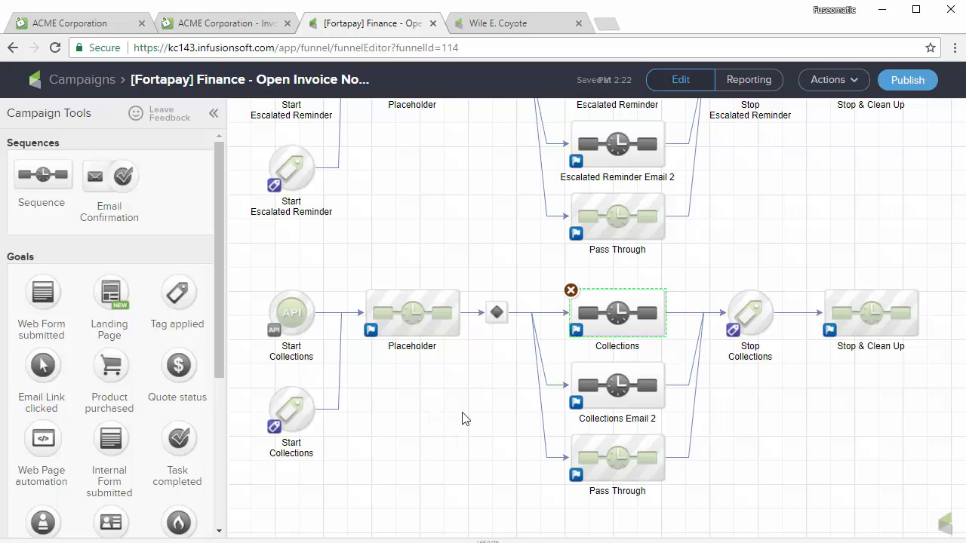
scroll(456, 202, up, 5)
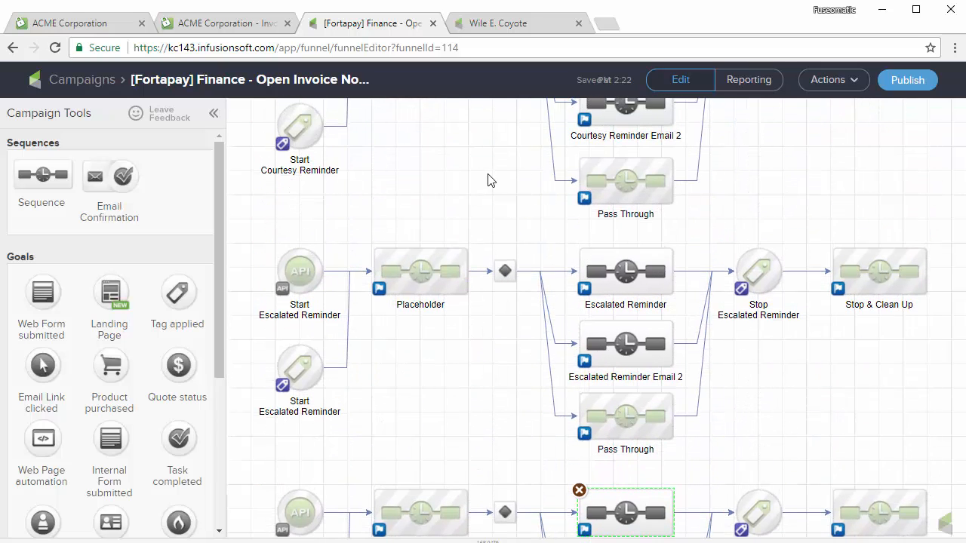
drag(498, 225, 492, 390)
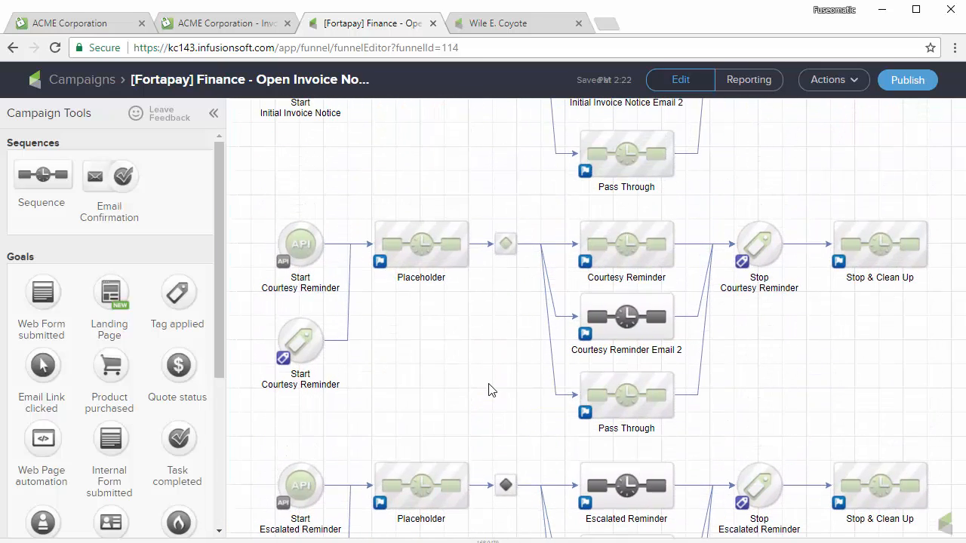
drag(506, 179, 496, 358)
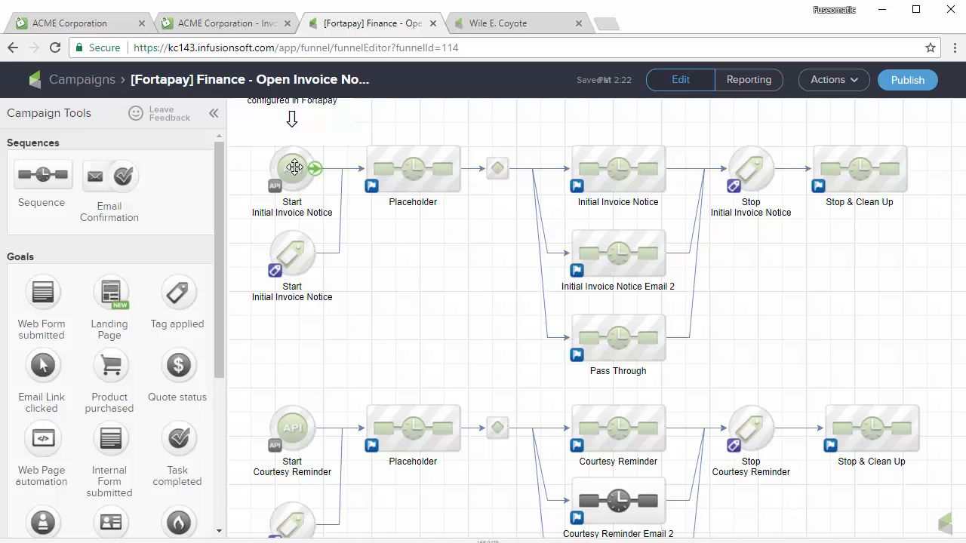
drag(417, 270, 416, 297)
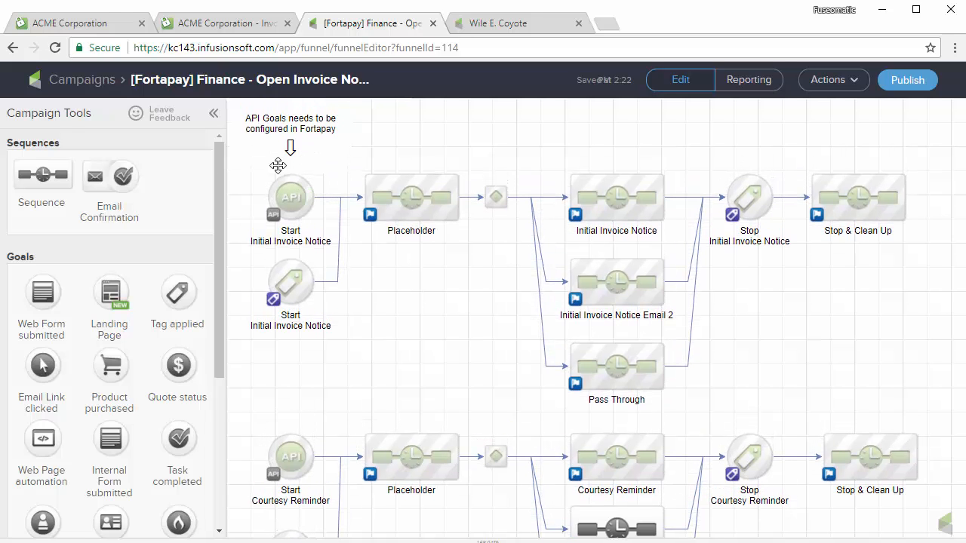
click(86, 25)
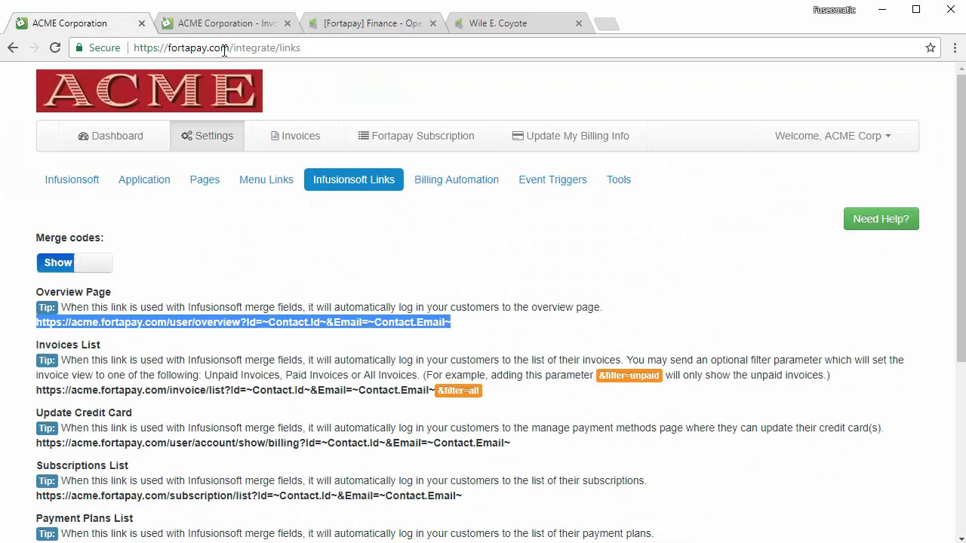
click(457, 181)
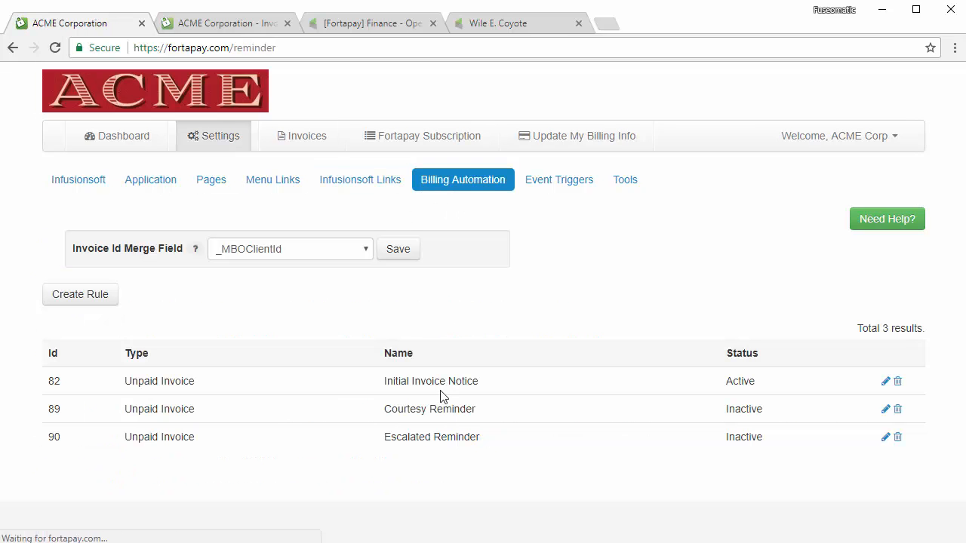
click(385, 23)
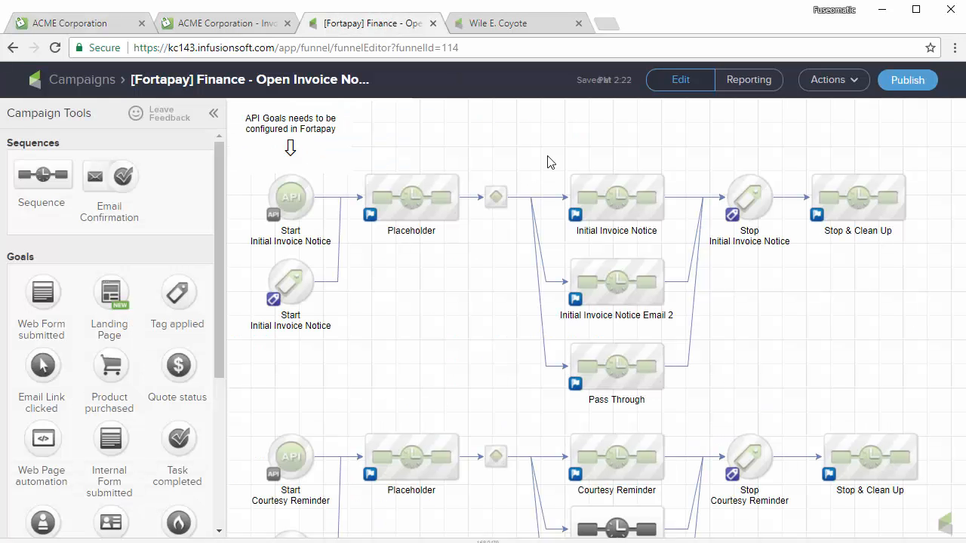
double_click(617, 198)
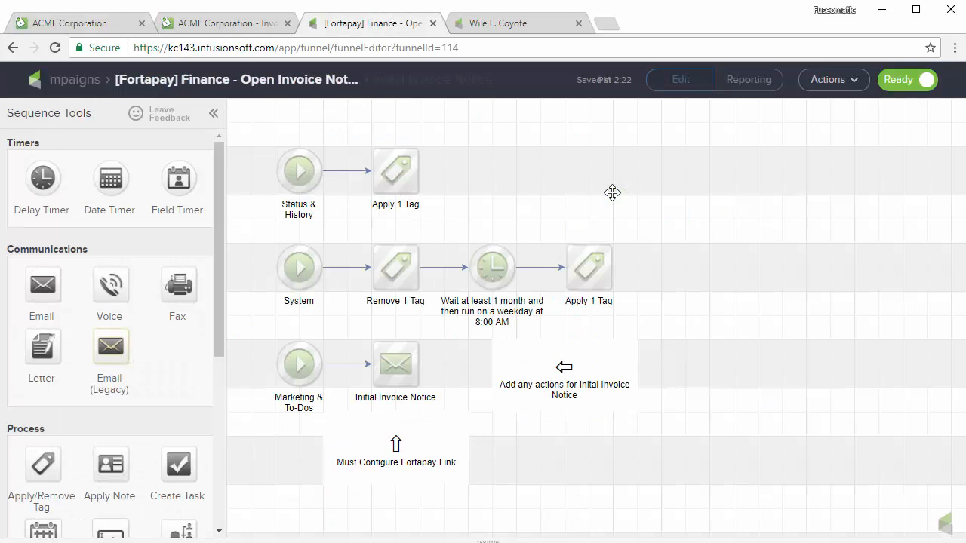
double_click(397, 364)
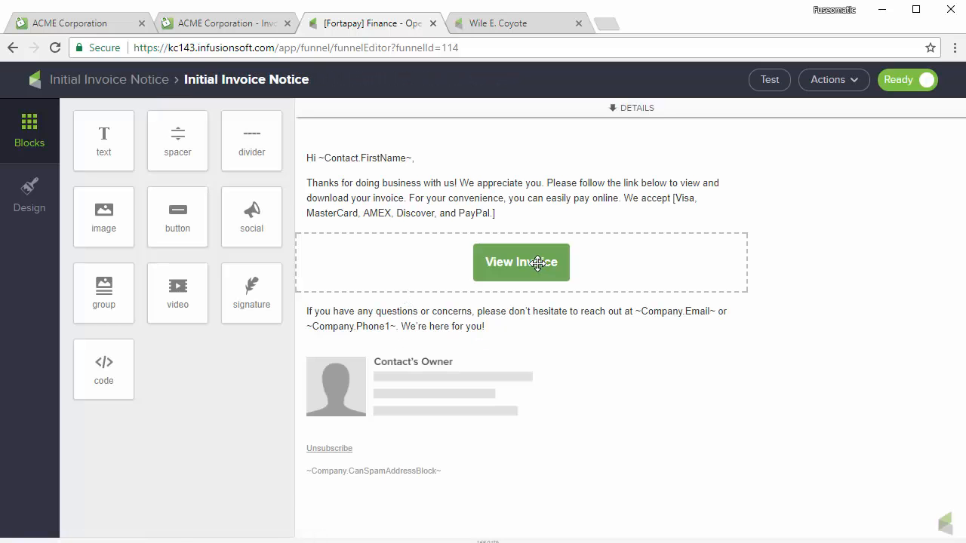
click(537, 263)
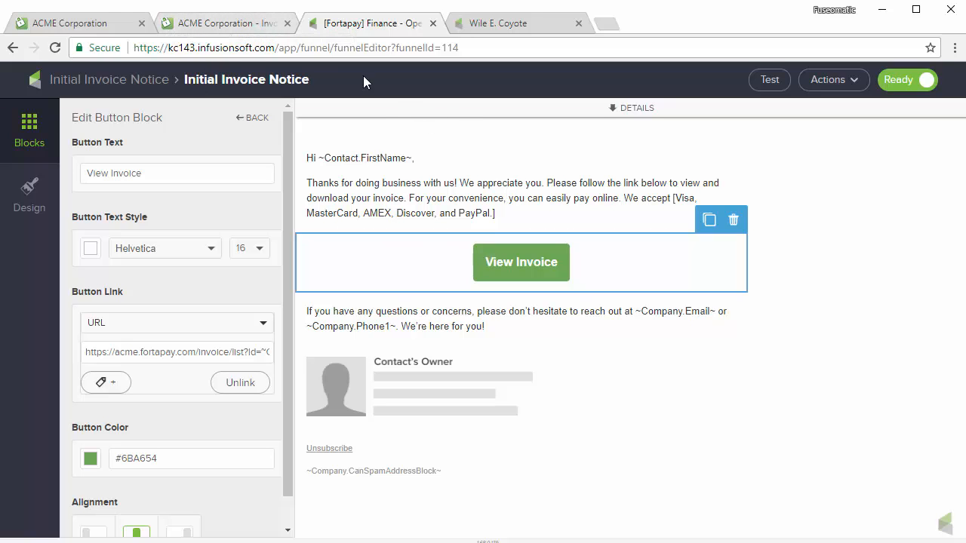
click(165, 83)
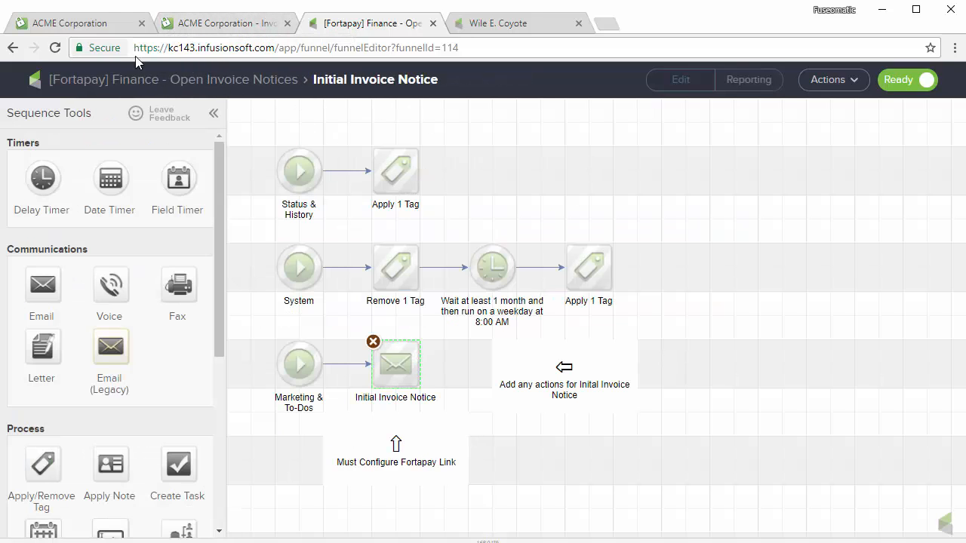
click(187, 83)
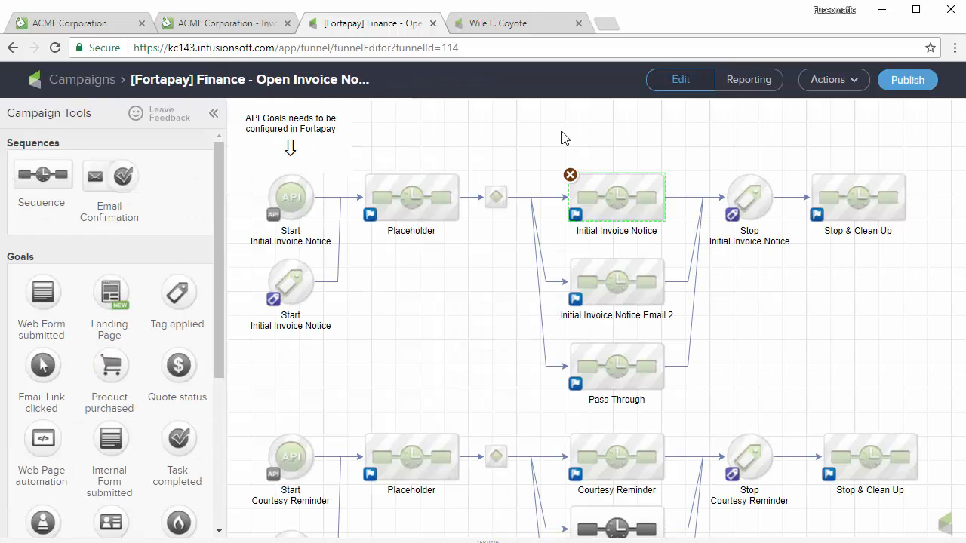